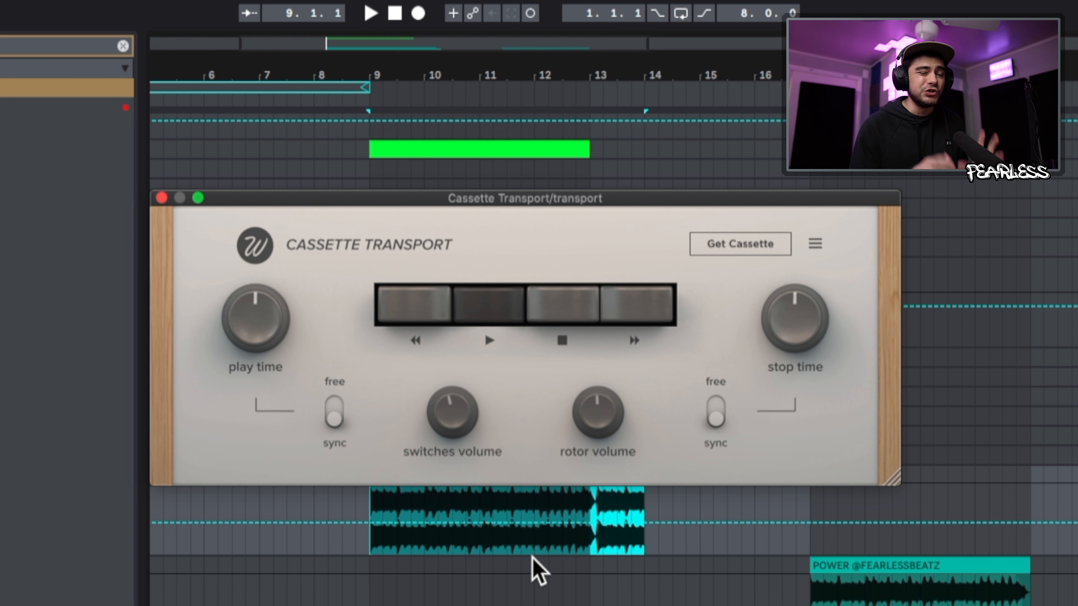
Turn Cassette Transport's switches and rotor volumes to minimum and set its stop time to free mode at the maximum
drag(453, 414, 453, 428)
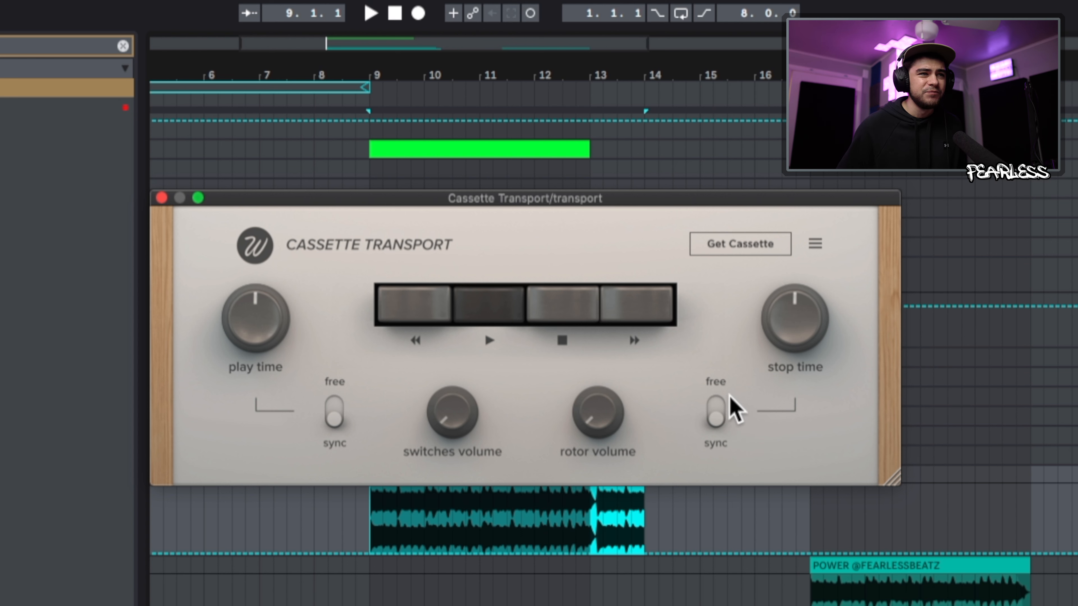
click(714, 410)
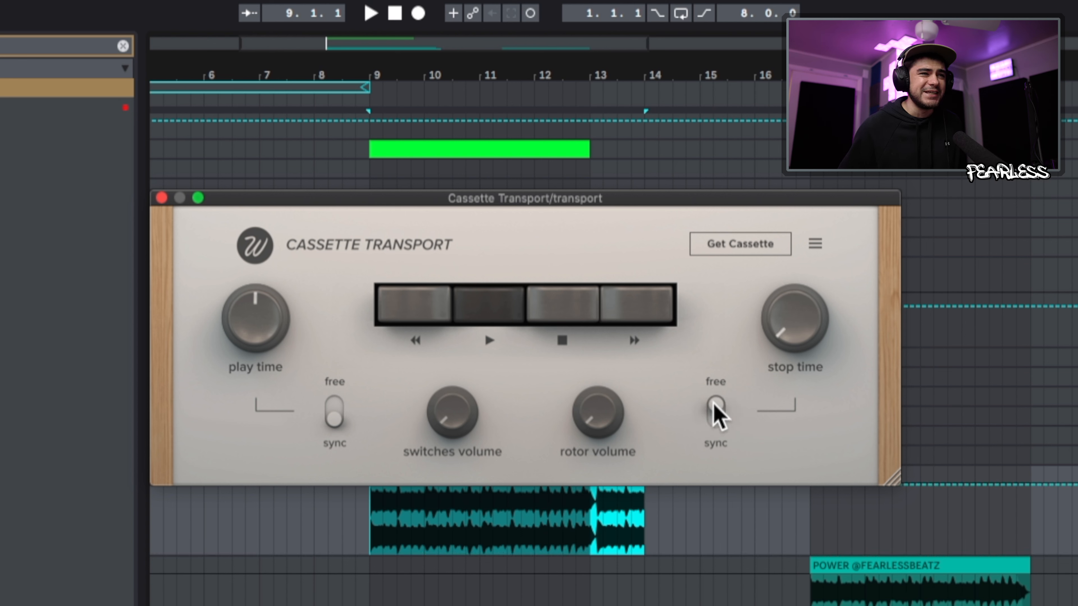
click(714, 399)
click(719, 409)
drag(771, 346, 792, 127)
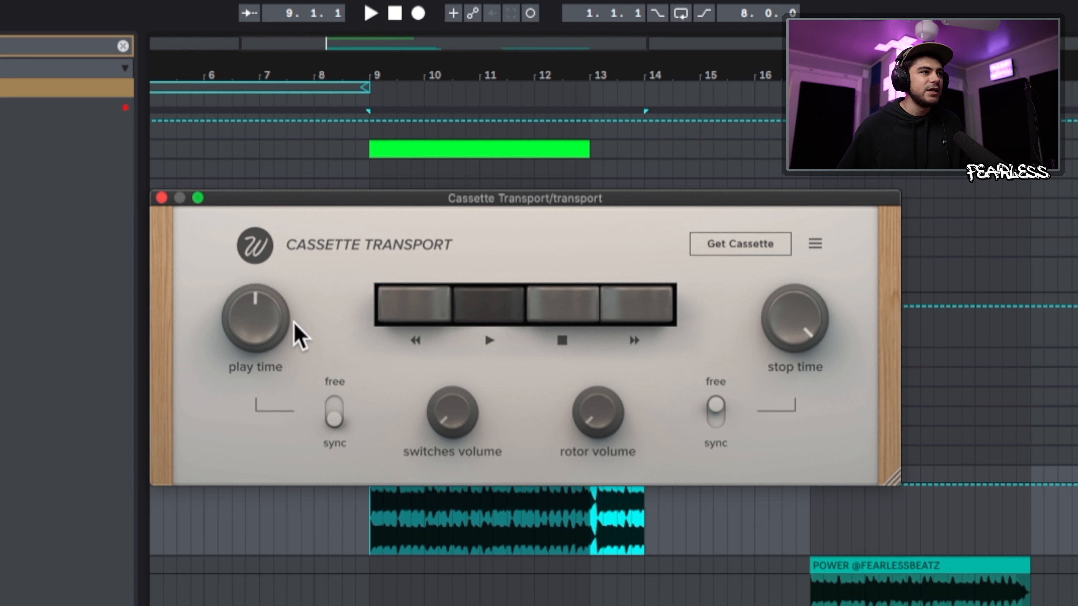
Lower Cassette Transport's play time to minimum, try its stop and play controls, and close the plug-in window
drag(255, 320, 251, 438)
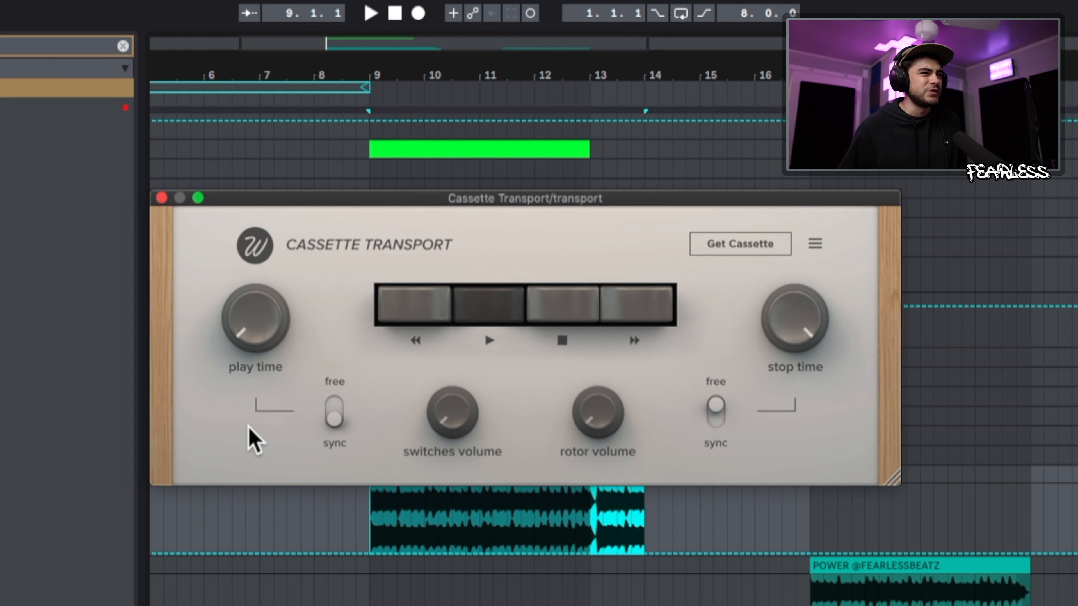
drag(246, 357, 212, 363)
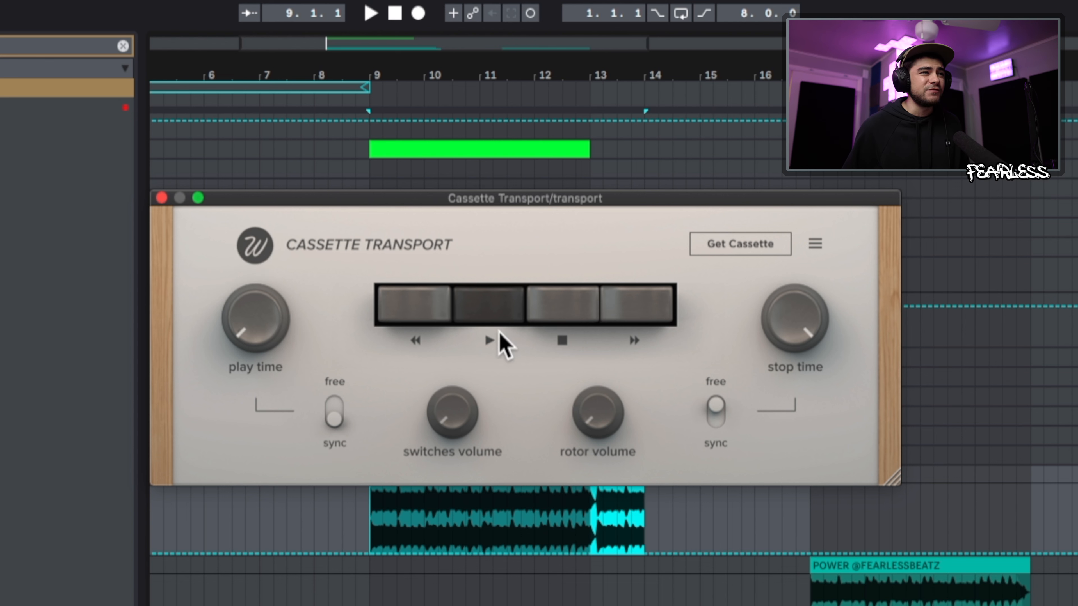
click(551, 305)
click(505, 306)
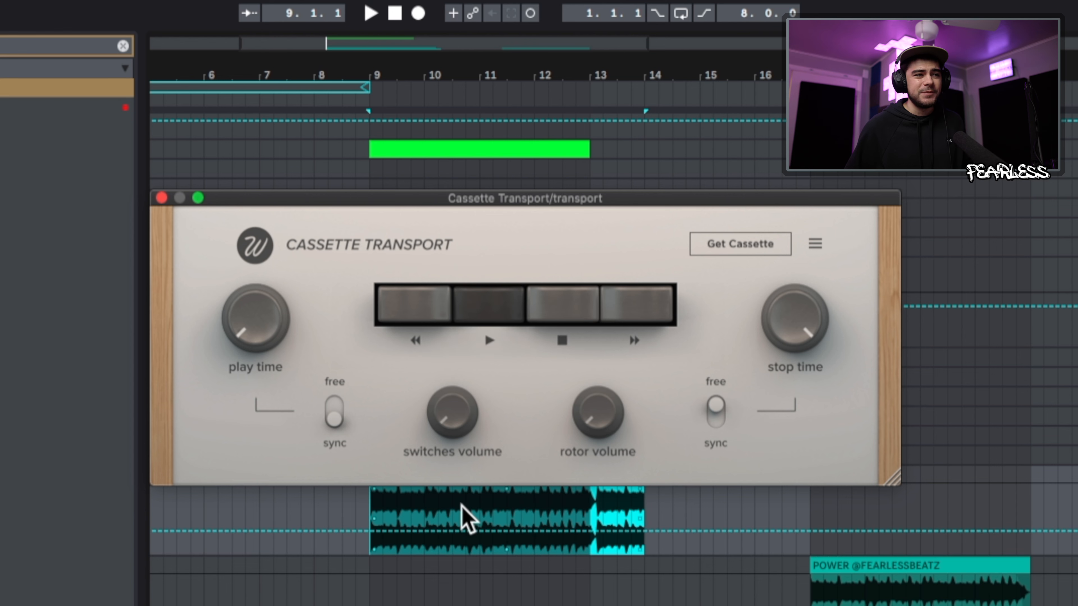
click(162, 197)
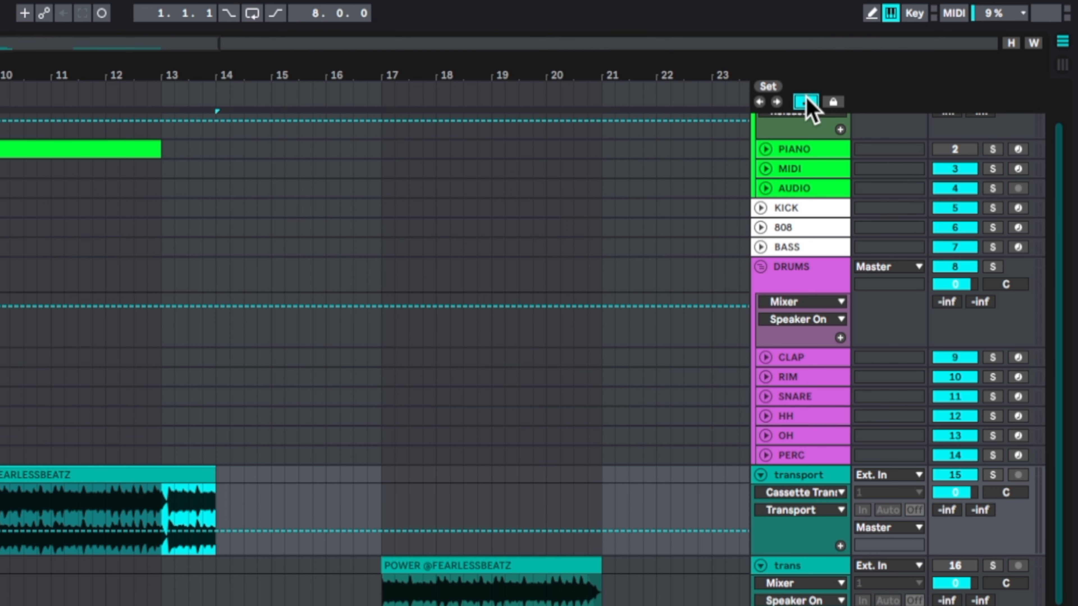
Show automation and choose Cassette Transport's Transport parameter as the automation lane of the transport track
click(938, 103)
click(938, 103)
click(806, 102)
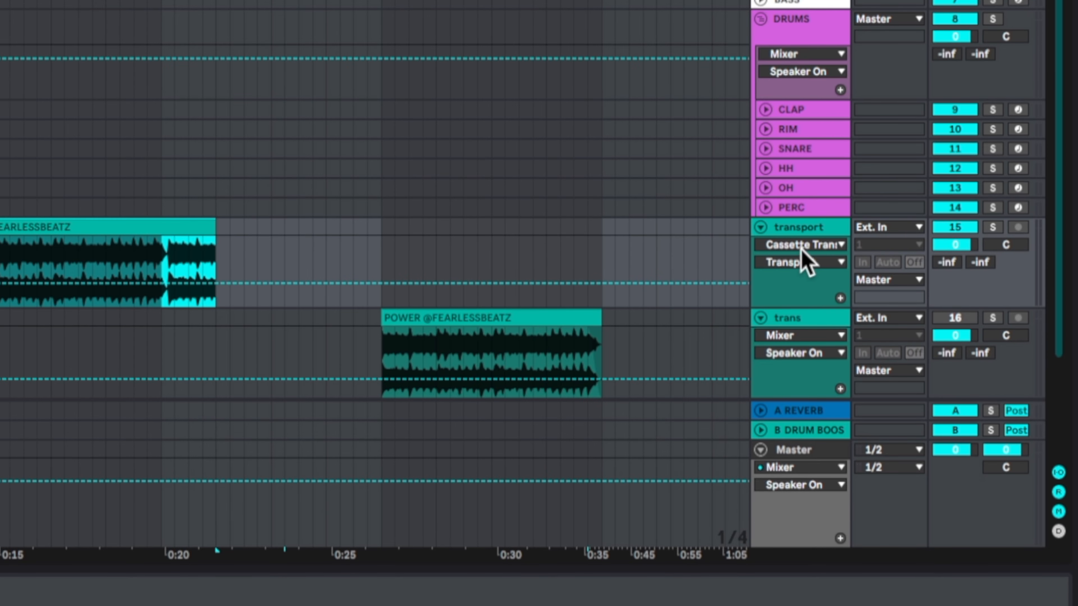
click(801, 493)
click(815, 276)
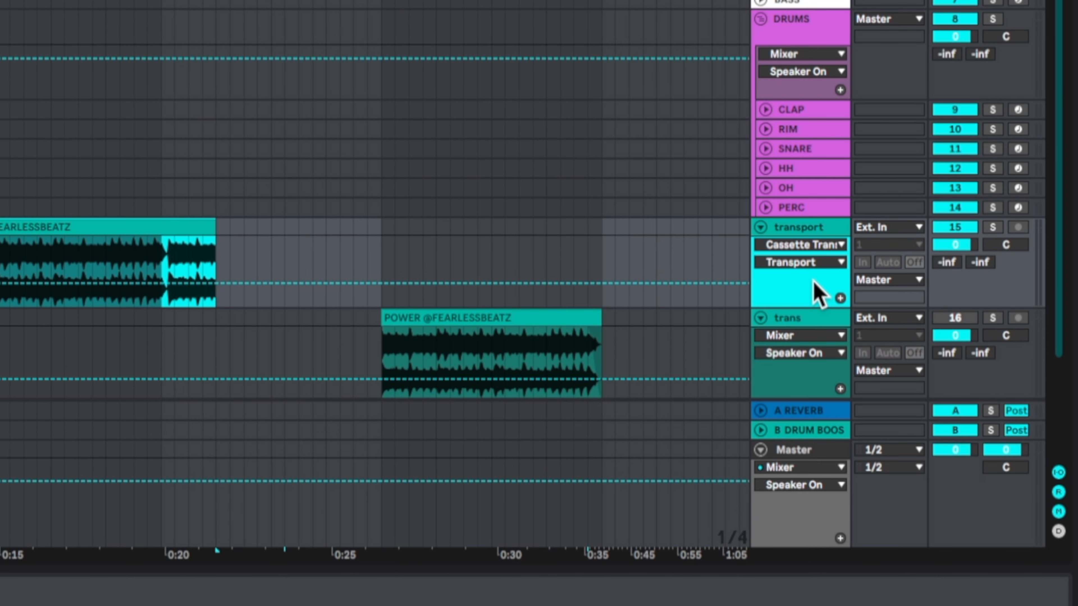
click(815, 263)
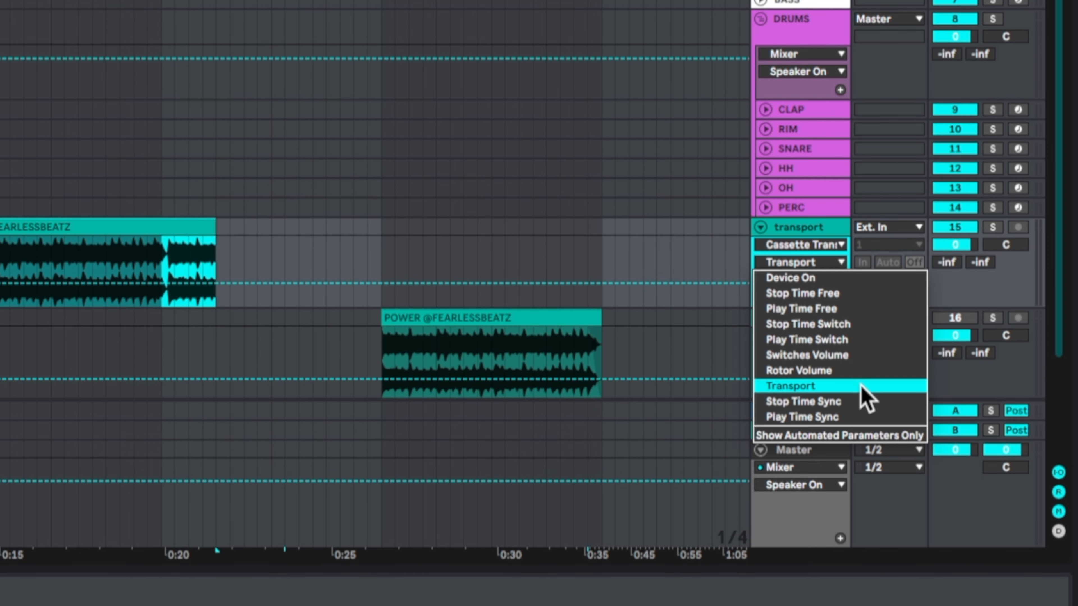
click(831, 386)
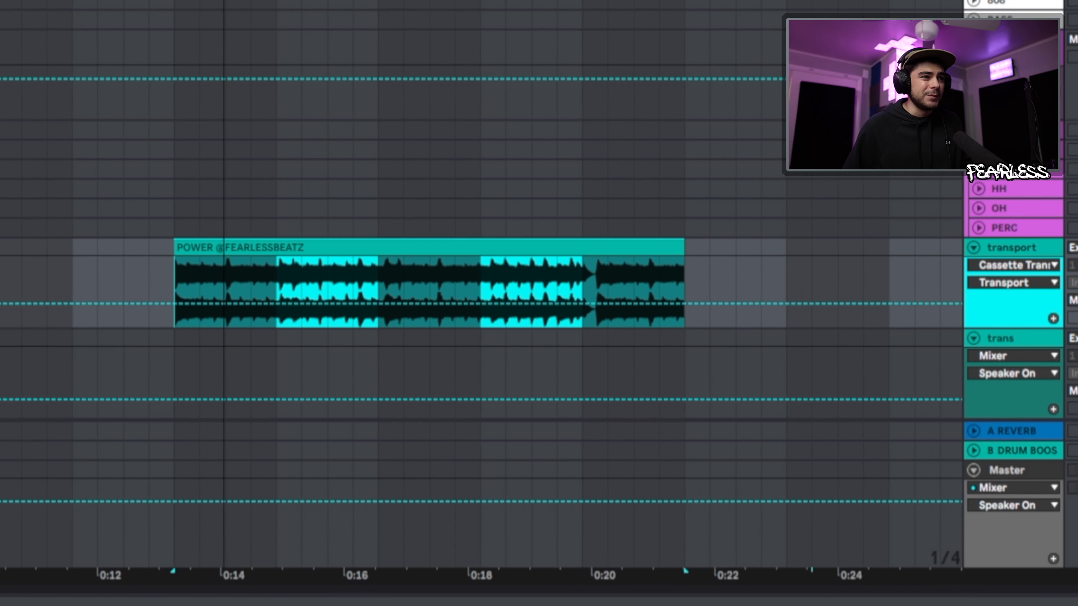
Play the clip on the transport track and automate Transport to drop from Play shortly after the 0:16 mark
drag(567, 232, 594, 253)
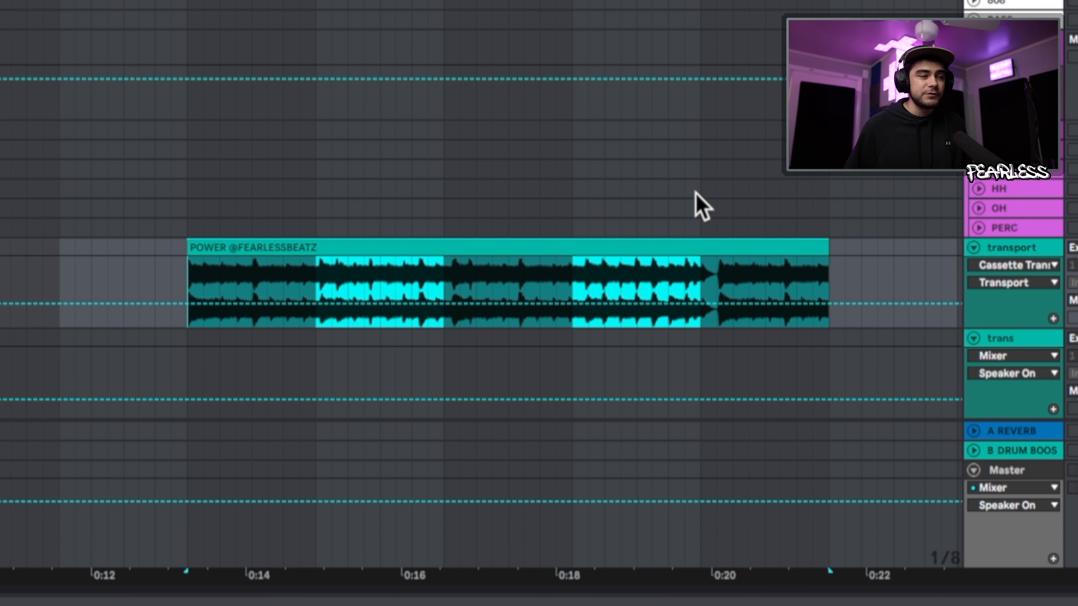
key(space)
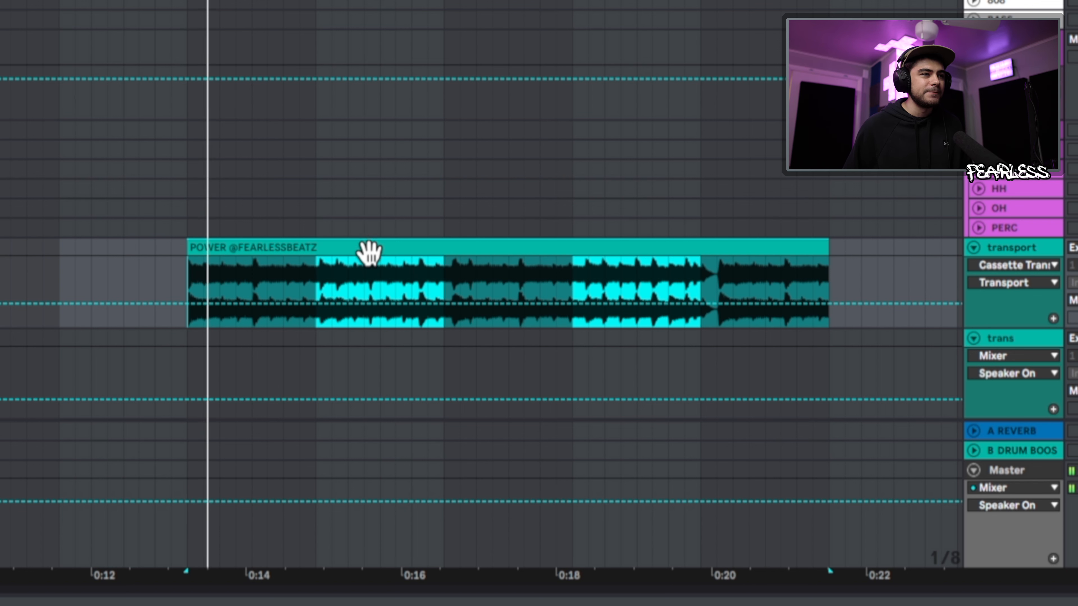
click(444, 302)
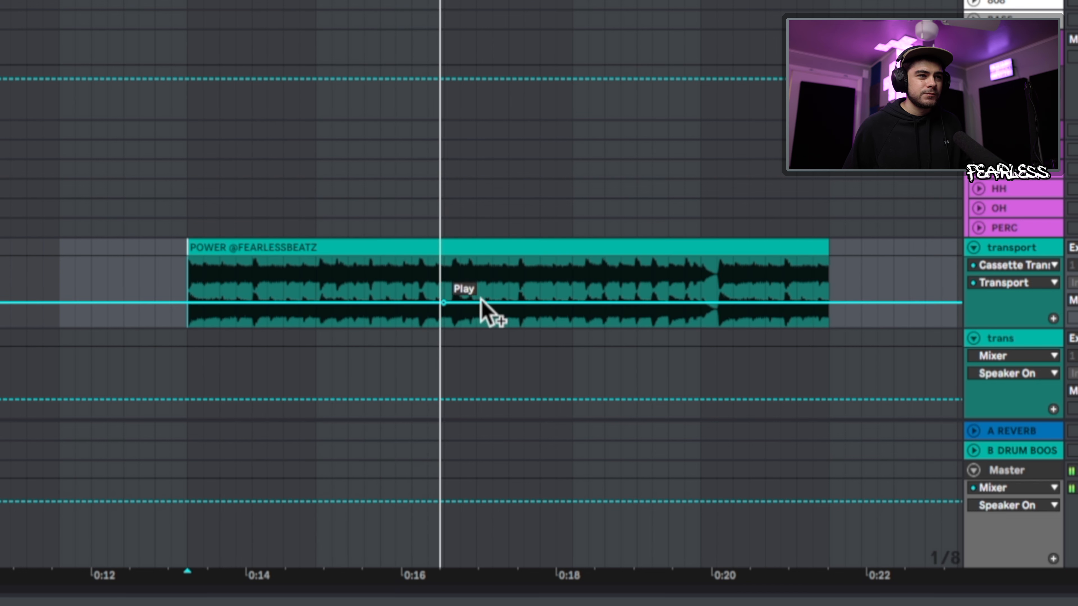
drag(477, 302, 477, 326)
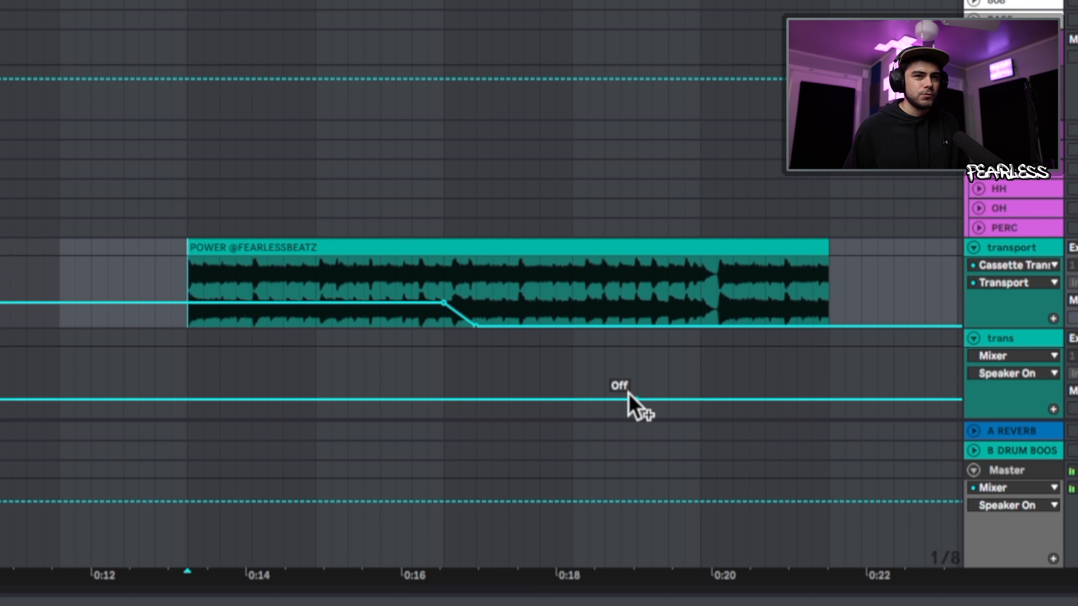
key(minus)
key(minus)
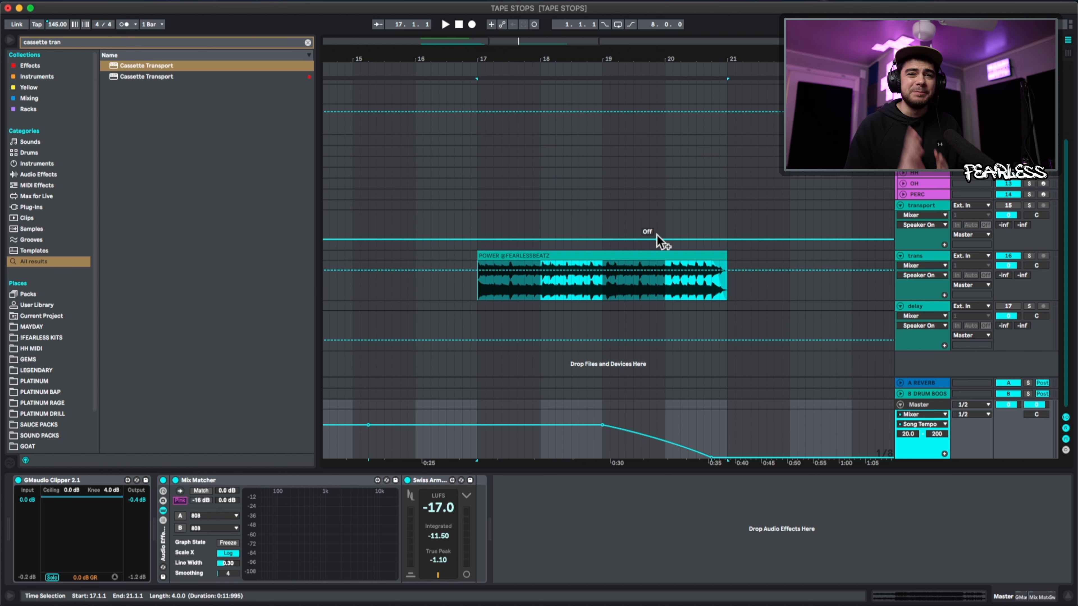
Examine the master's Song Tempo automation against the trans clip, placing the insert marker midway through the clip
click(604, 255)
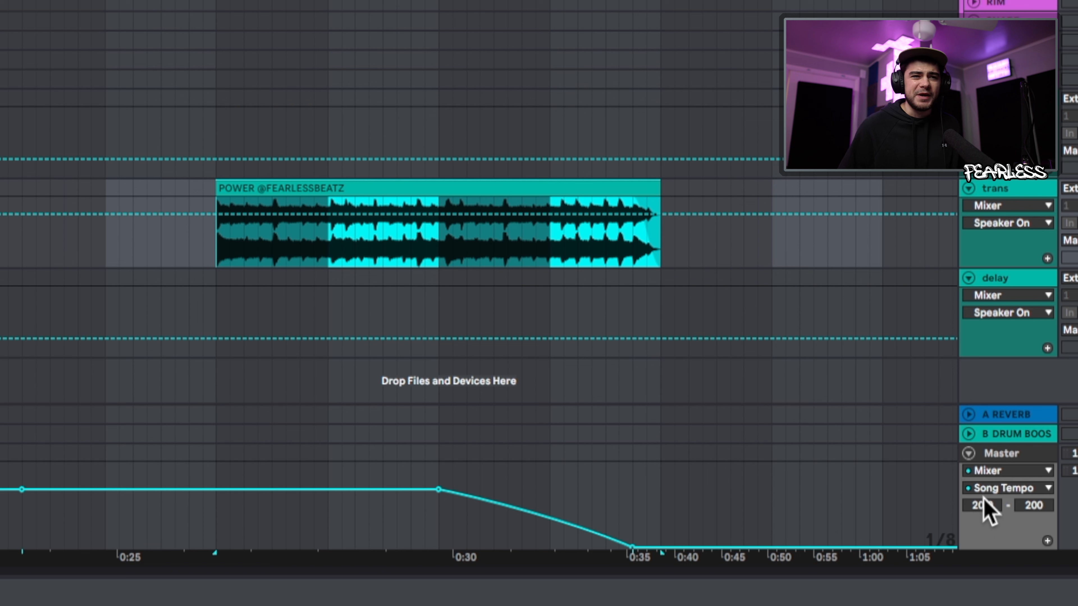
mouse_move(986, 510)
mouse_down()
mouse_move(985, 484)
mouse_move(985, 510)
mouse_up()
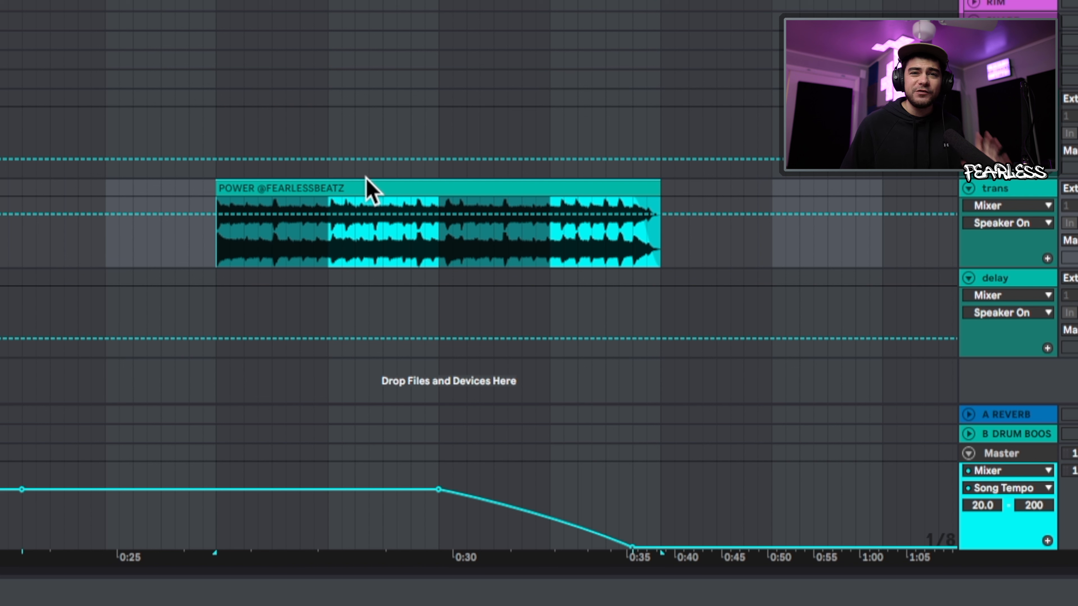
click(439, 239)
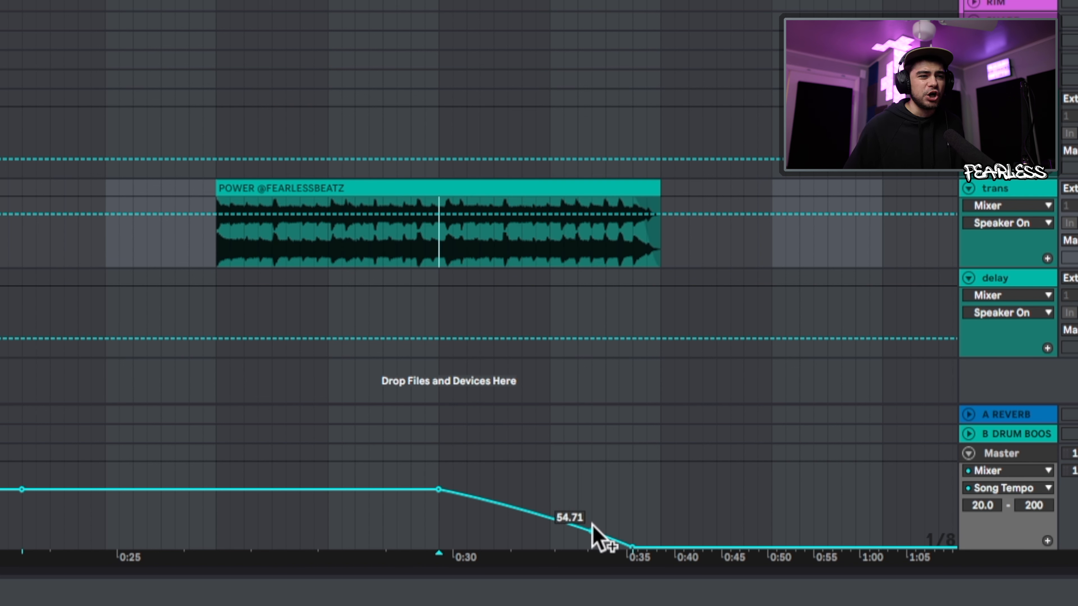
Open the trans track's POWER clip and display its Clip Transposition envelope
click(414, 186)
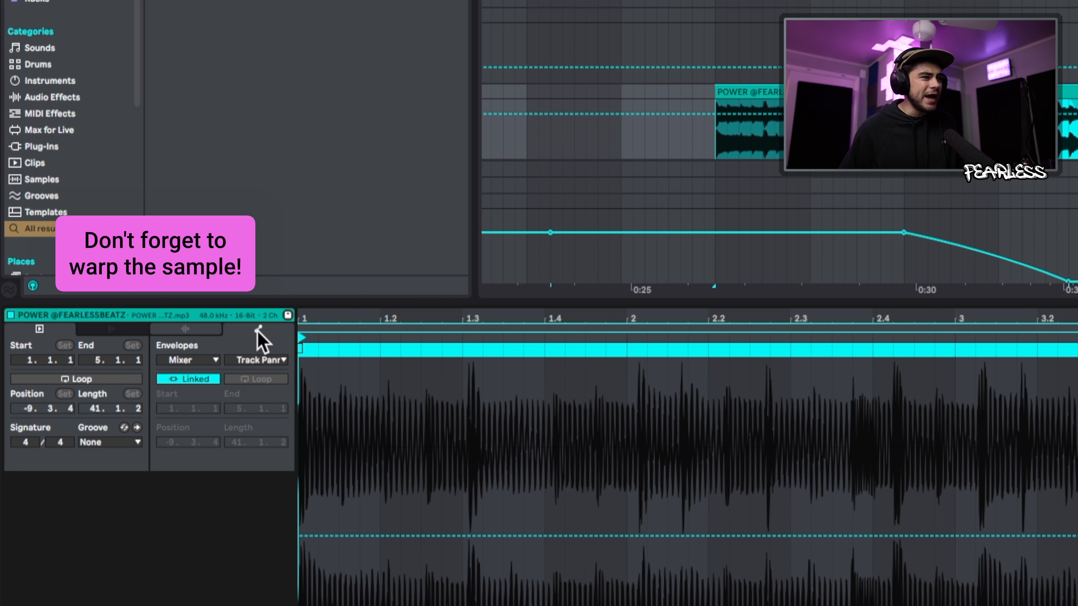
click(250, 360)
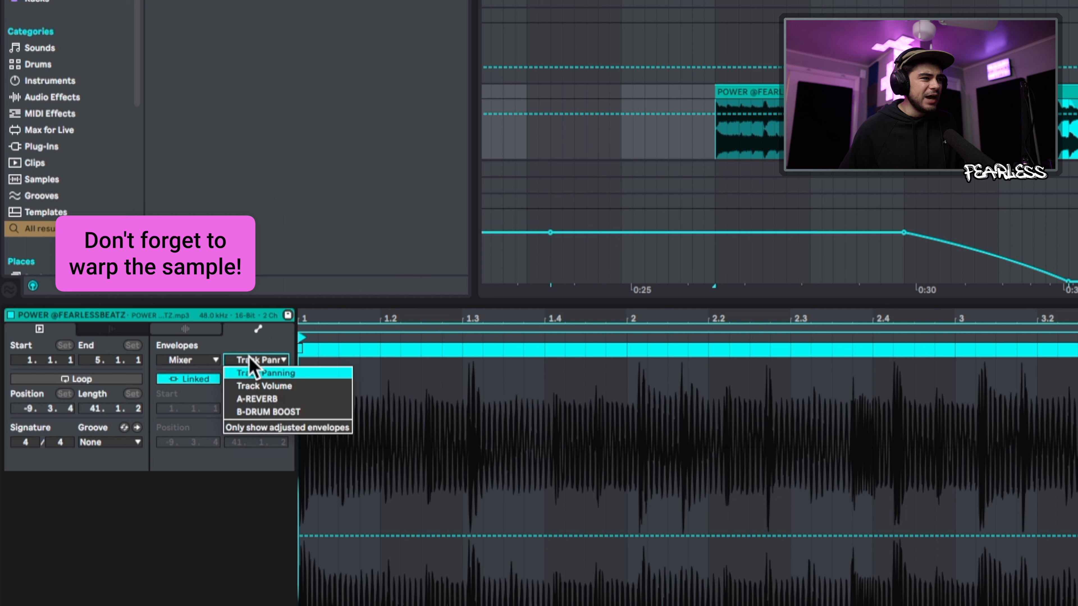
click(195, 359)
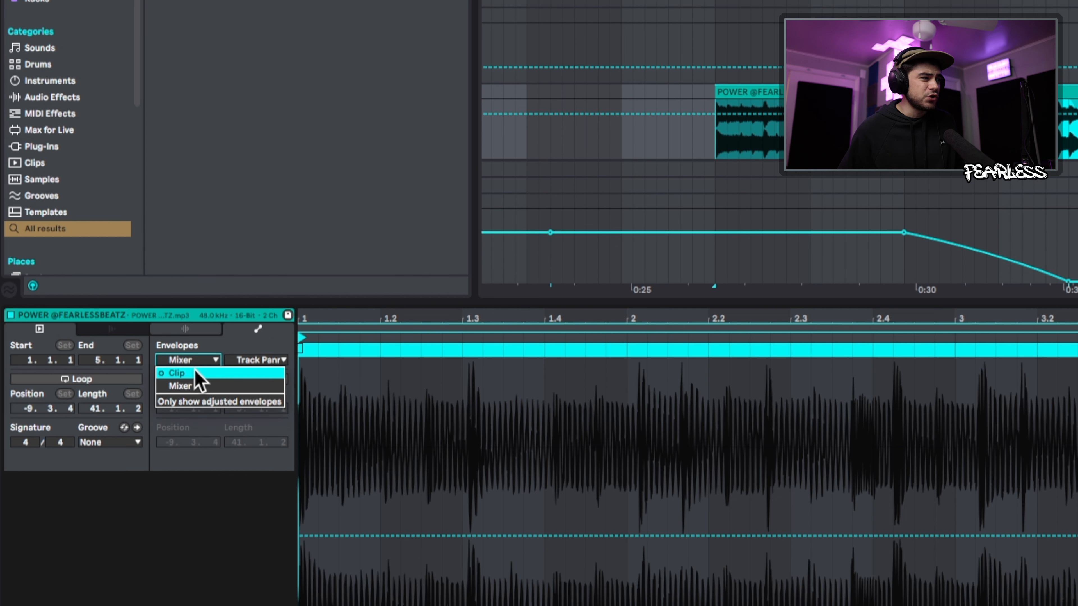
click(196, 373)
click(246, 361)
click(264, 387)
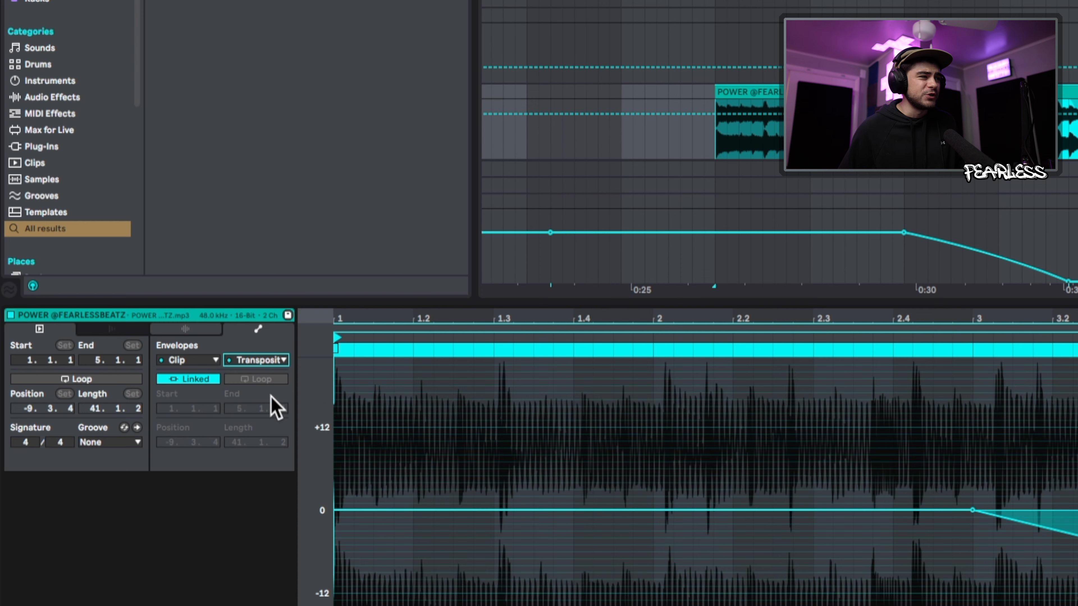
mouse_move(973, 510)
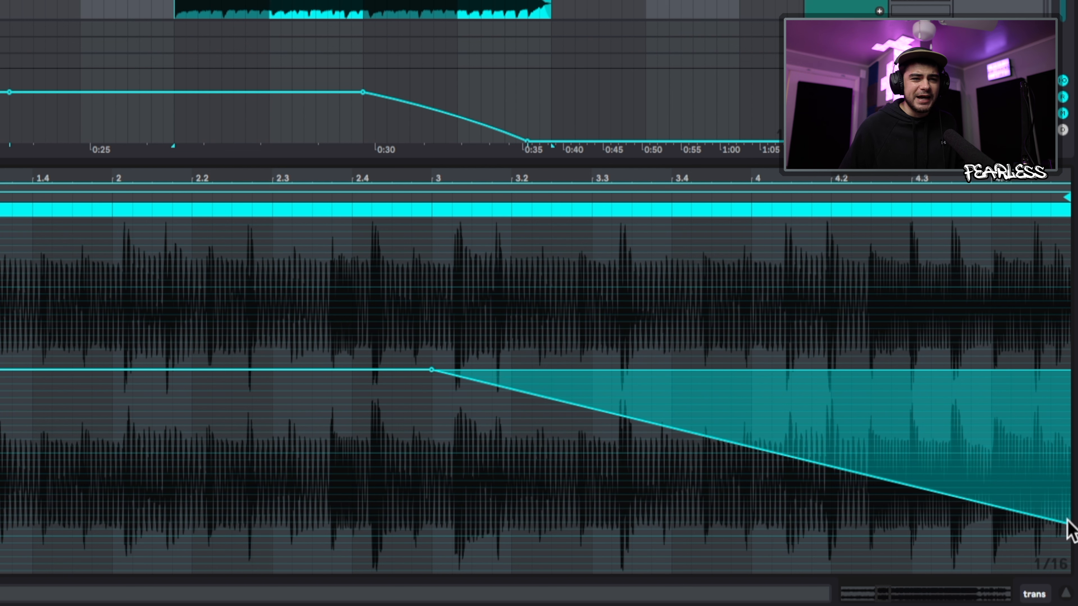
Try lowering the end breakpoint of the transposition envelope below -24 st, and undo it
drag(908, 180, 765, 175)
scroll(866, 434, down, 2)
scroll(866, 435, down, 2)
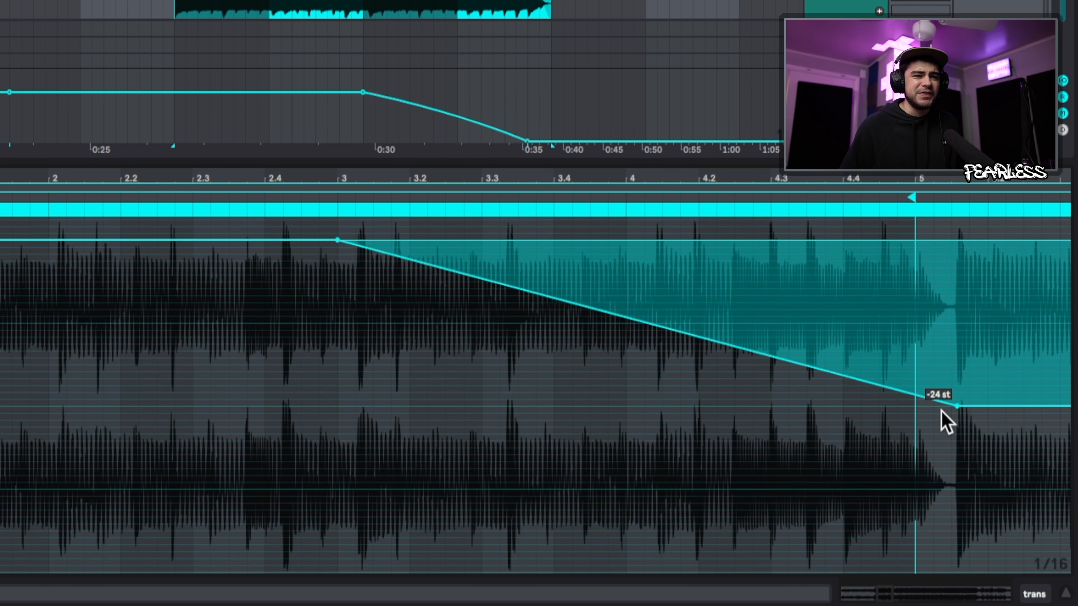
drag(955, 407, 957, 571)
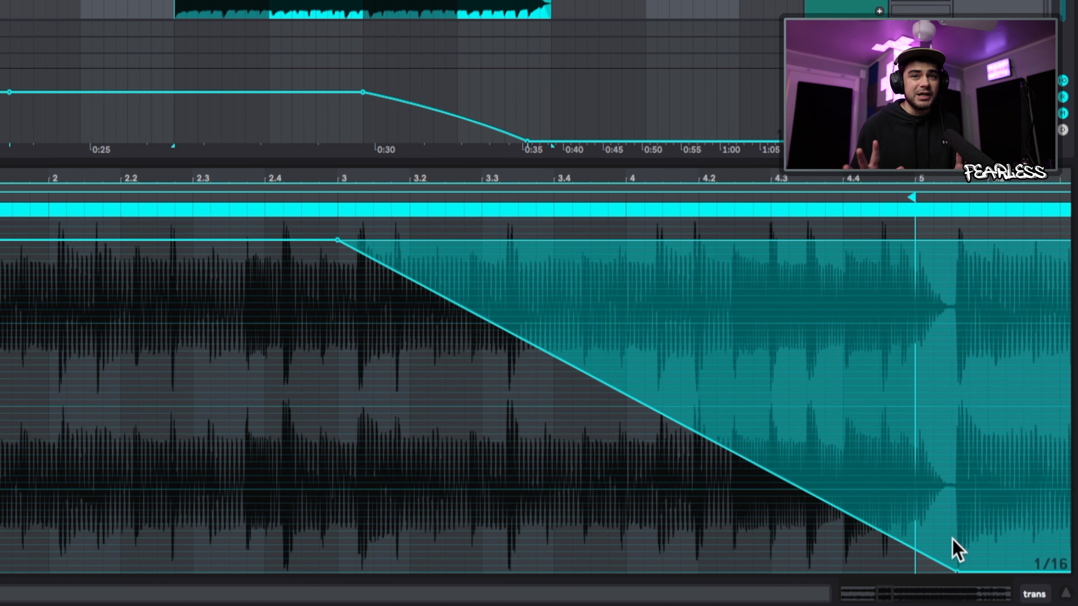
key(ctrl+z)
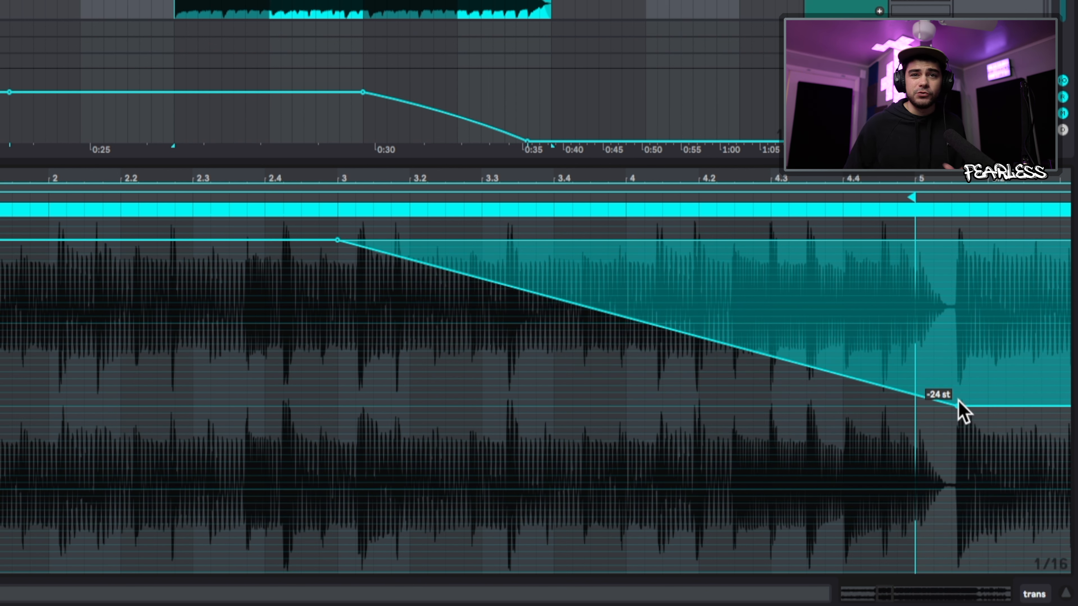
Try moving the Song Tempo curve's 20.00 end breakpoint further along the timeline
drag(833, 352, 845, 388)
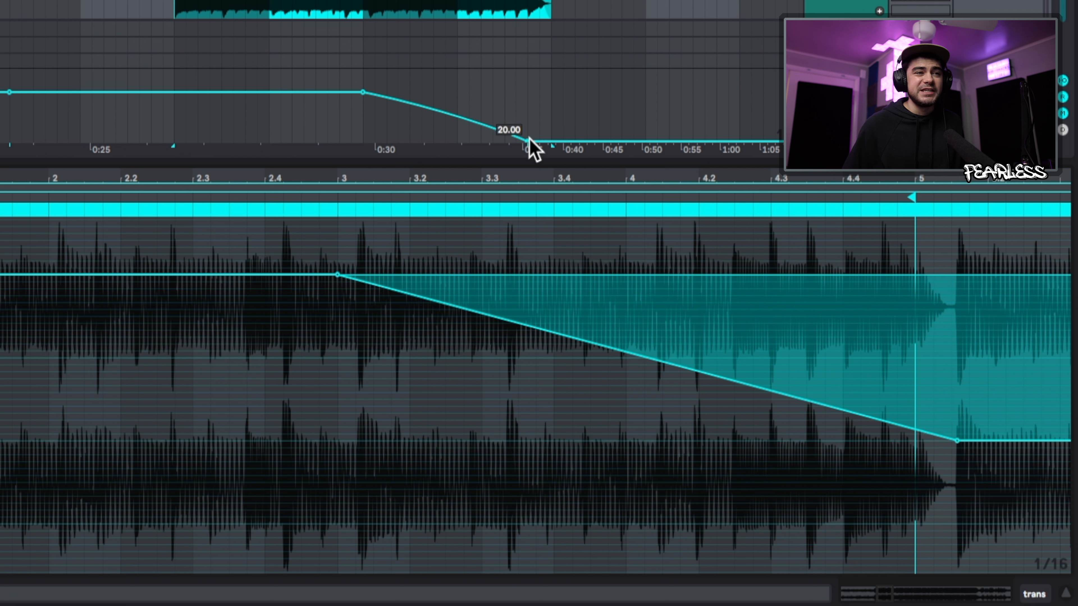
drag(527, 141, 645, 141)
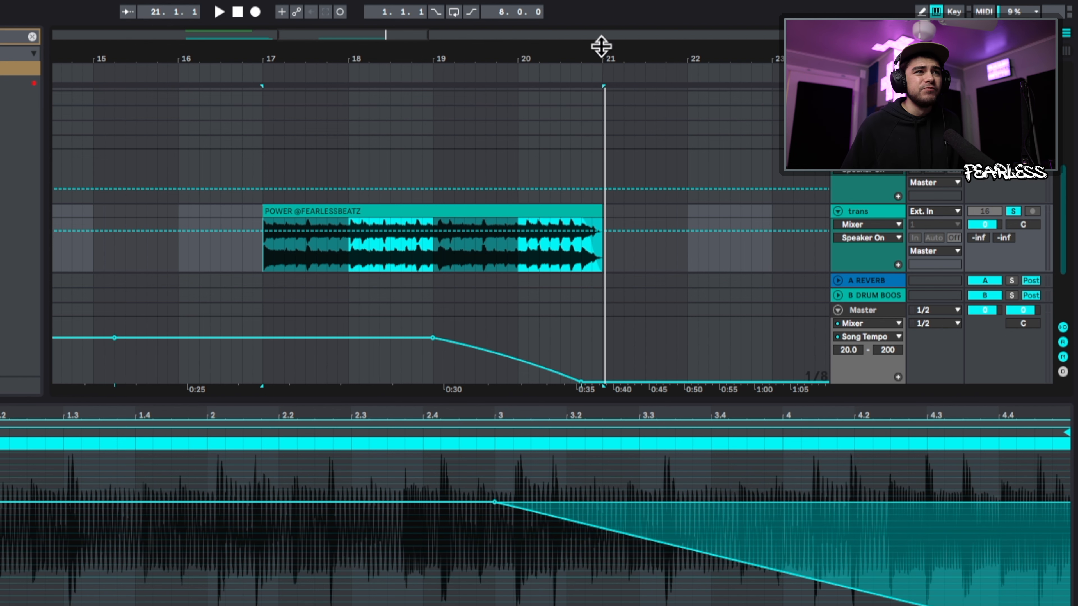
Inspect the fade-out at the end of the trans clip with automation hidden, and return to the master's Song Tempo lane
drag(601, 42, 568, 138)
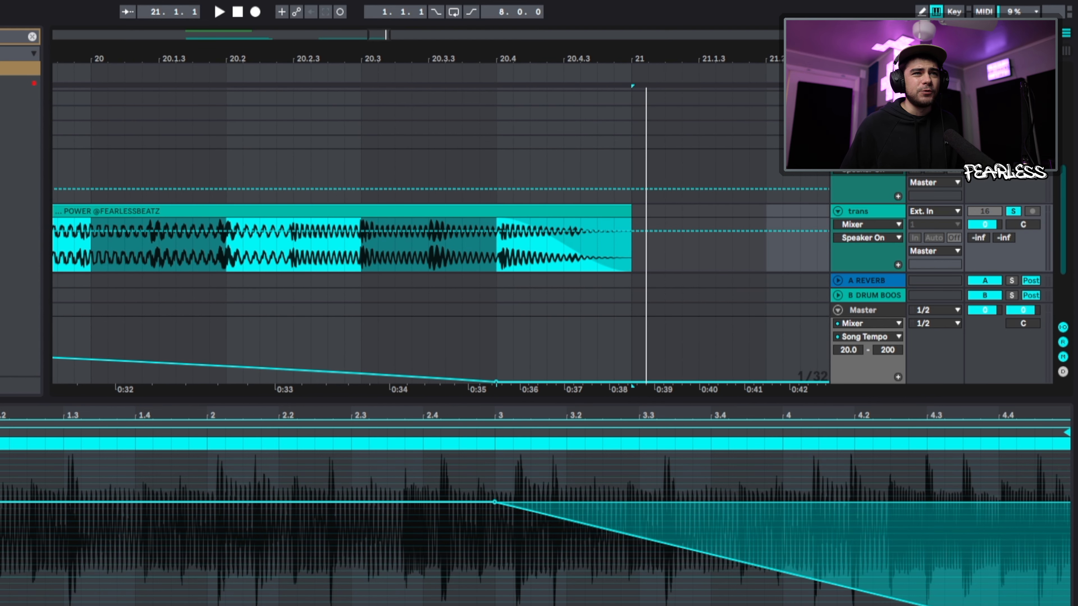
click(871, 80)
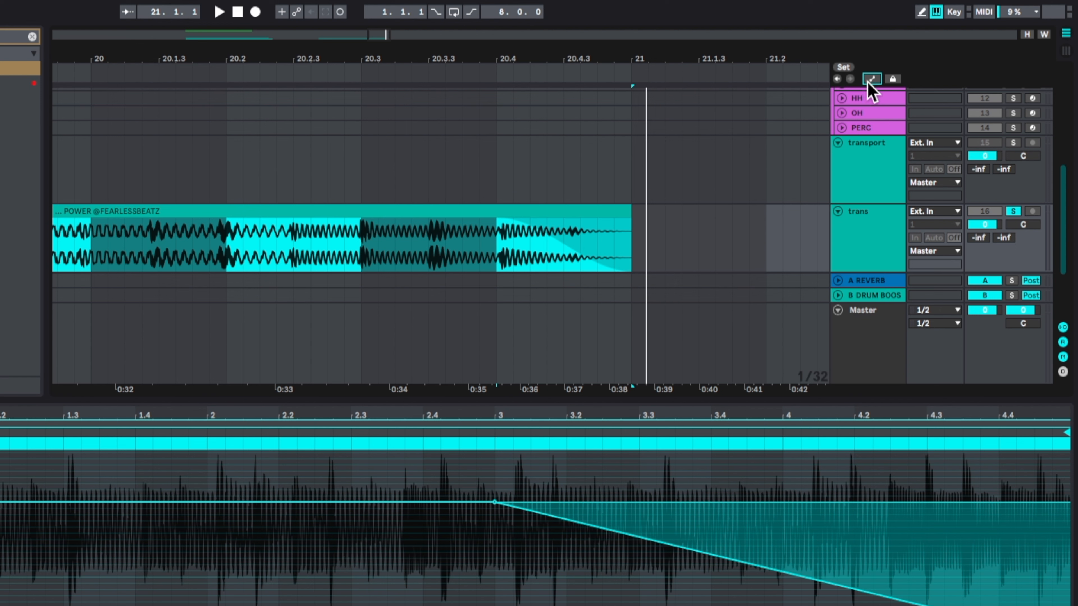
mouse_move(499, 220)
mouse_down()
mouse_move(553, 220)
mouse_move(501, 221)
mouse_up()
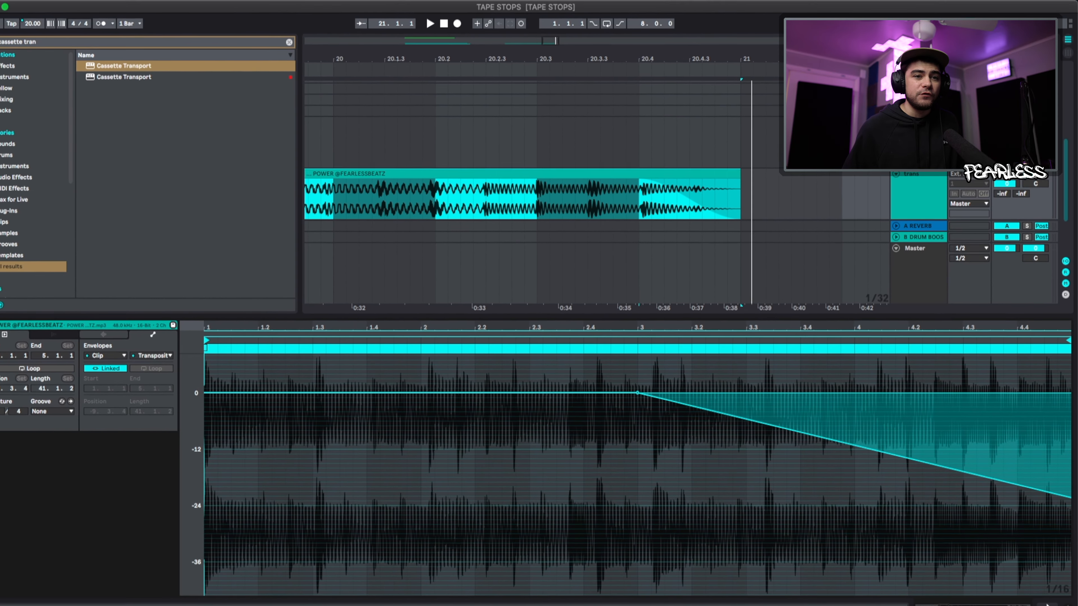
click(1035, 596)
click(913, 422)
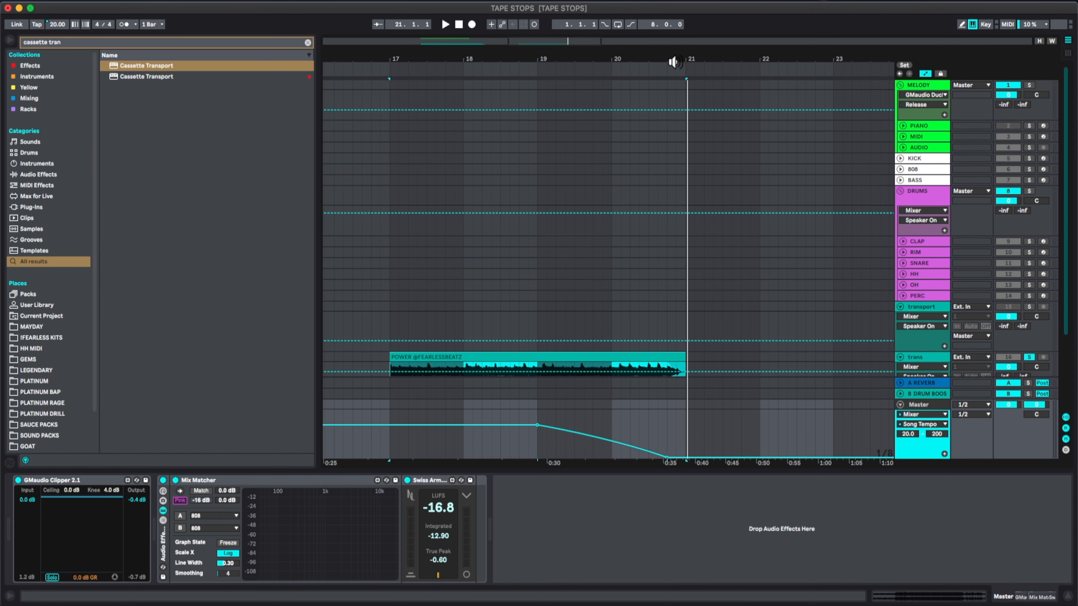
Solo the MELODY group and select its PIANO track, with bars 9 to 13 in view
drag(678, 59, 416, 89)
click(1030, 83)
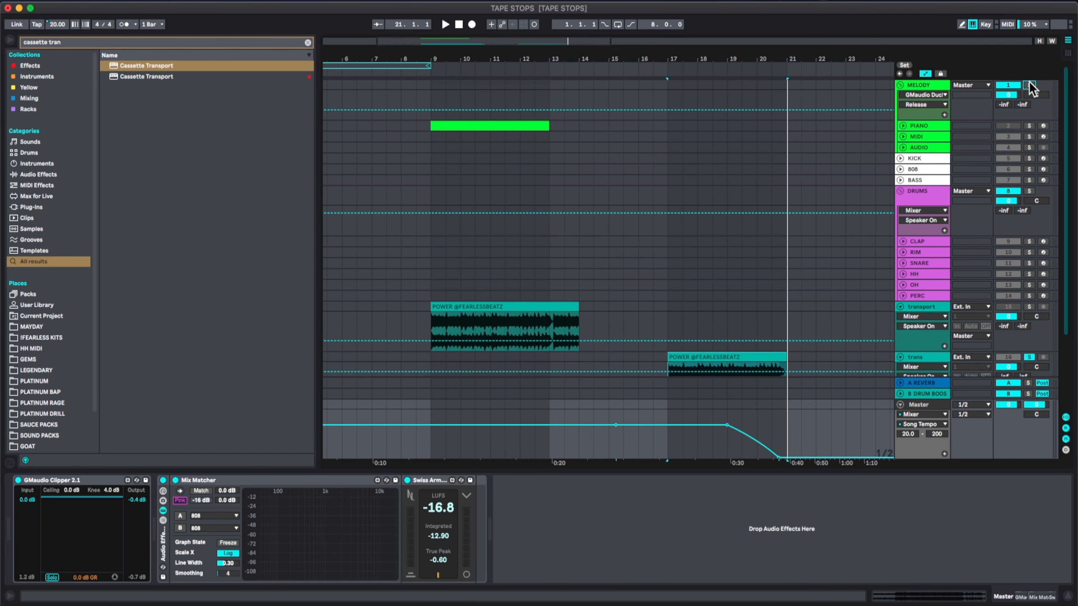
click(920, 135)
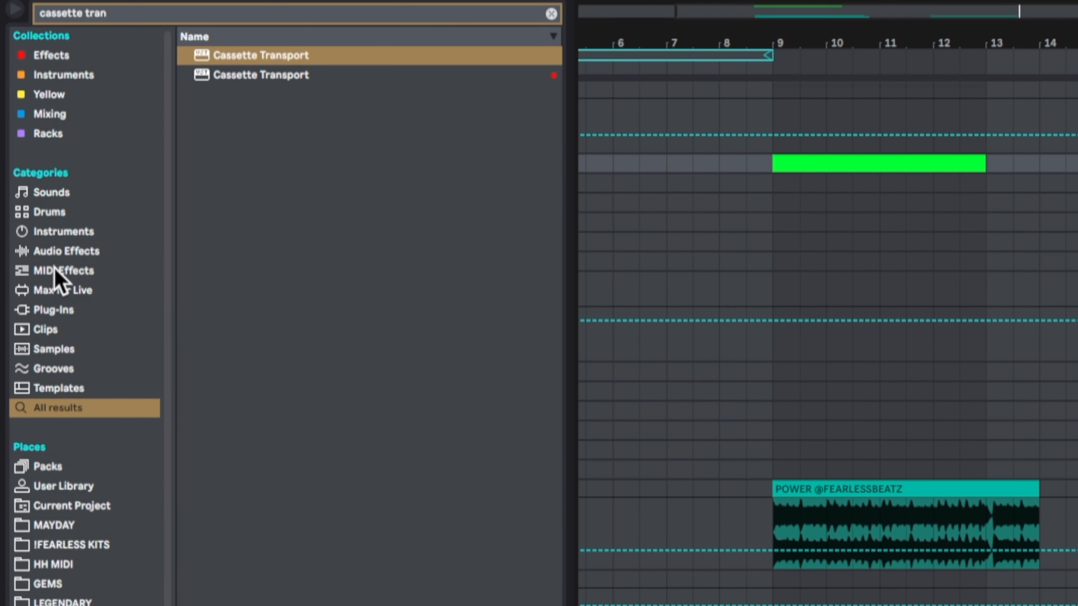
Clear the device search and add the Pitch MIDI effect ahead of Omnisphere on the PIANO track
click(62, 271)
click(550, 14)
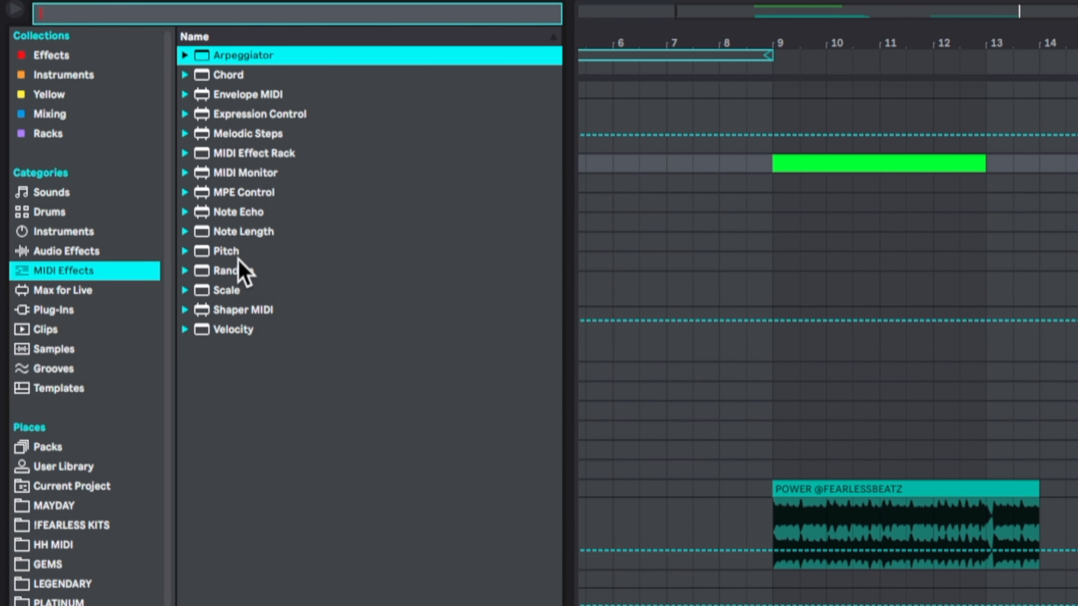
click(239, 255)
double_click(235, 250)
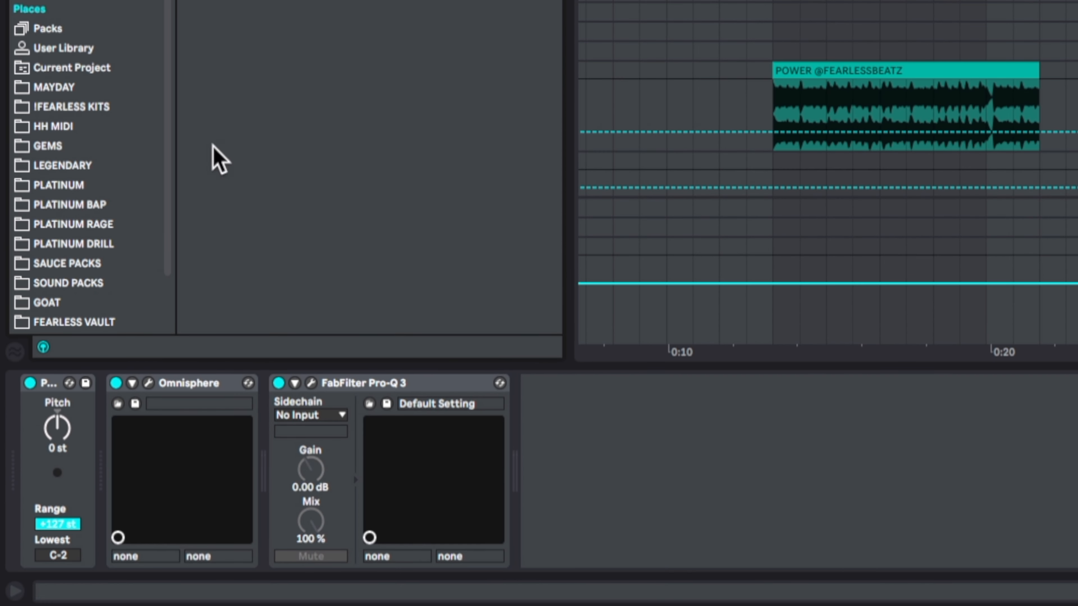
click(42, 391)
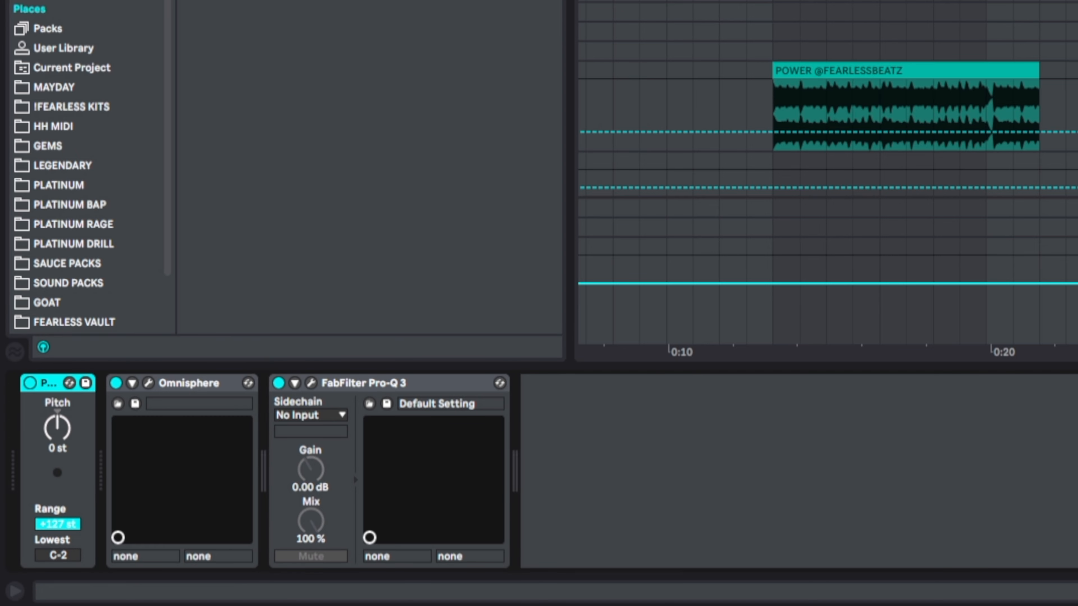
Show the automation lane for the Pitch device's Pitch parameter on the PIANO track
scroll(827, 99, up, 3)
drag(489, 59, 546, 83)
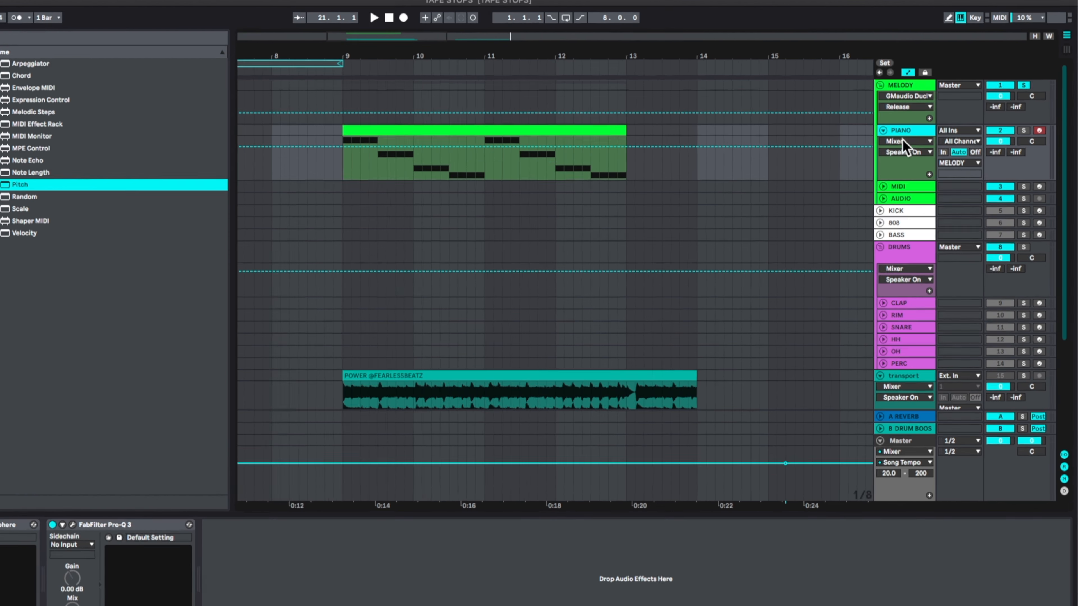
click(913, 136)
click(917, 151)
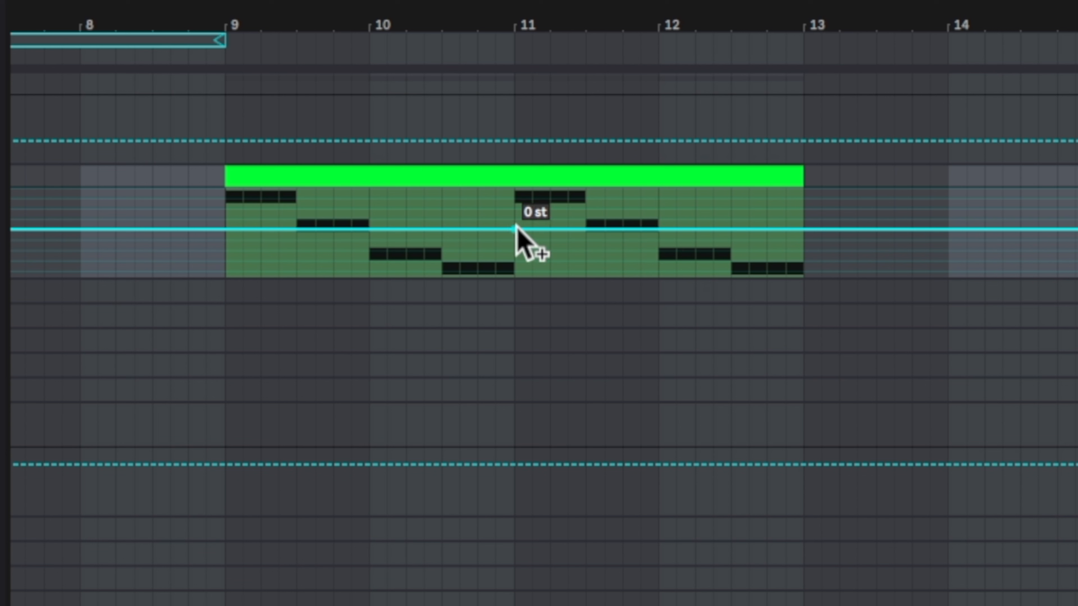
Draw a Pitch automation ramp from 0 st at bar 11 down to -48 st at bar 13, and enlarge the PIANO lane
click(514, 229)
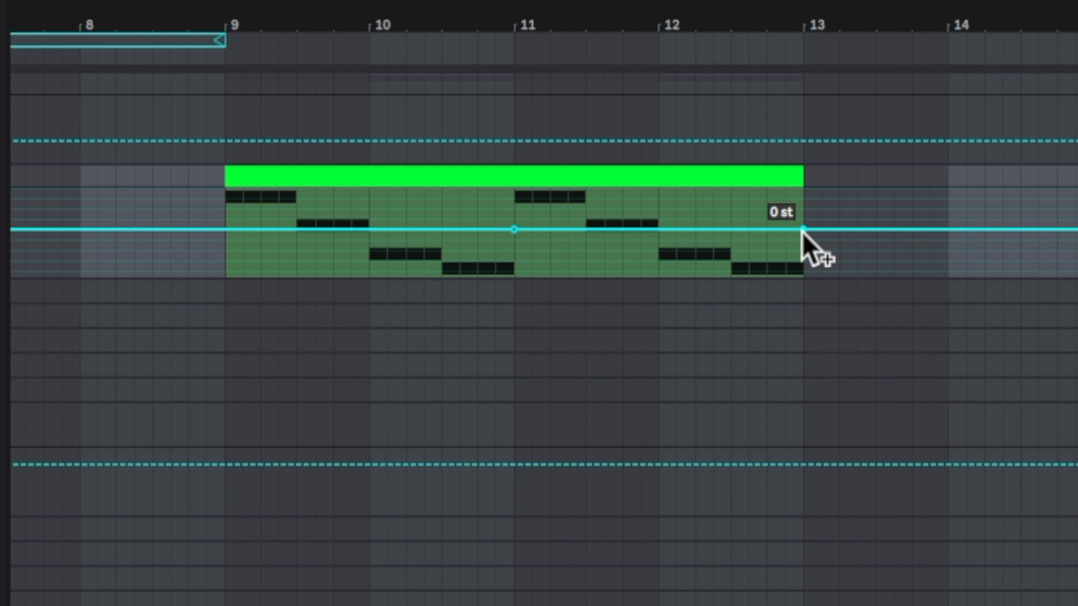
mouse_move(802, 230)
mouse_down()
mouse_move(804, 267)
mouse_move(803, 190)
mouse_move(802, 270)
mouse_move(805, 235)
mouse_up()
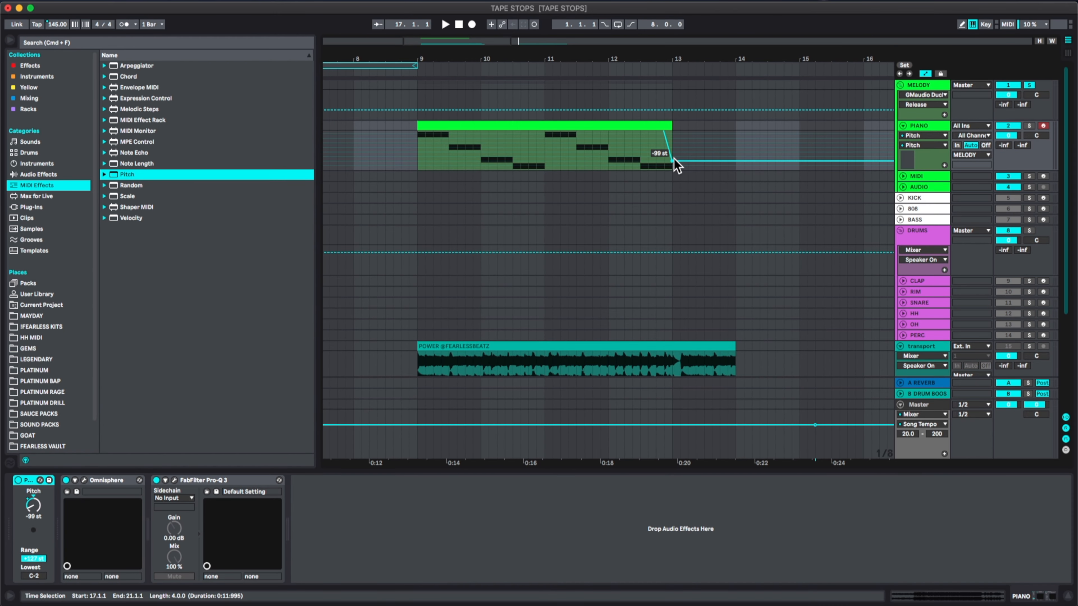
drag(674, 160, 675, 156)
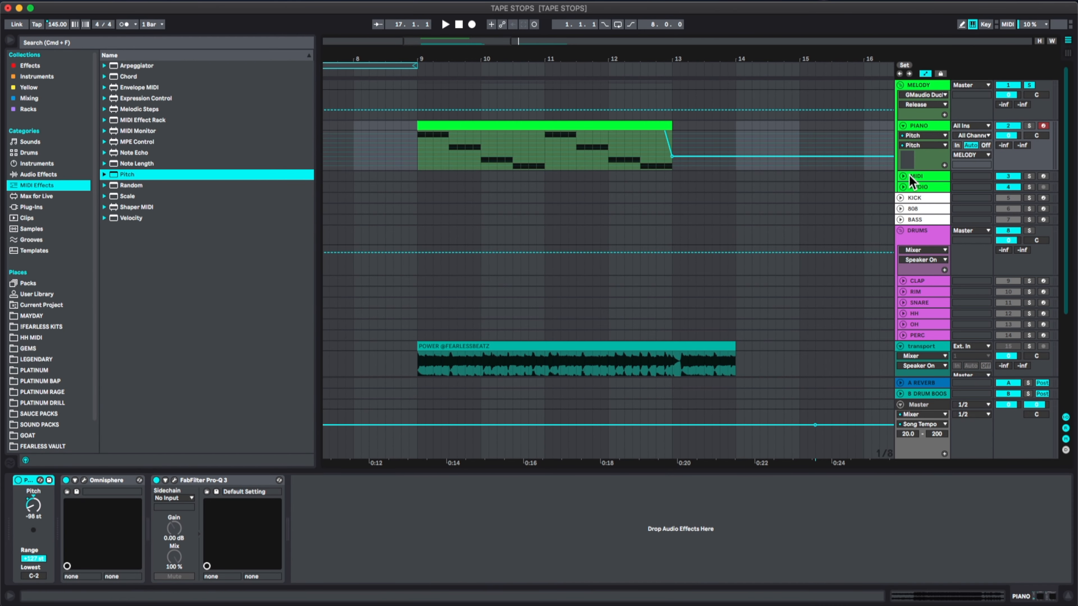
drag(911, 168, 910, 348)
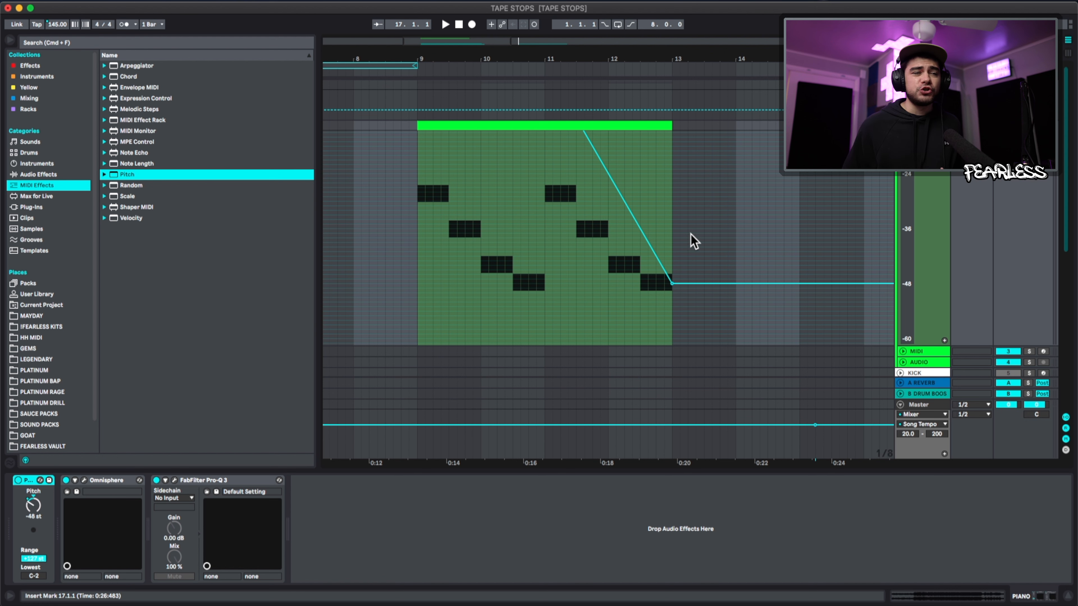
Look at the Master Pitch 1.3 device details page in the web browser
scroll(720, 263, down, 5)
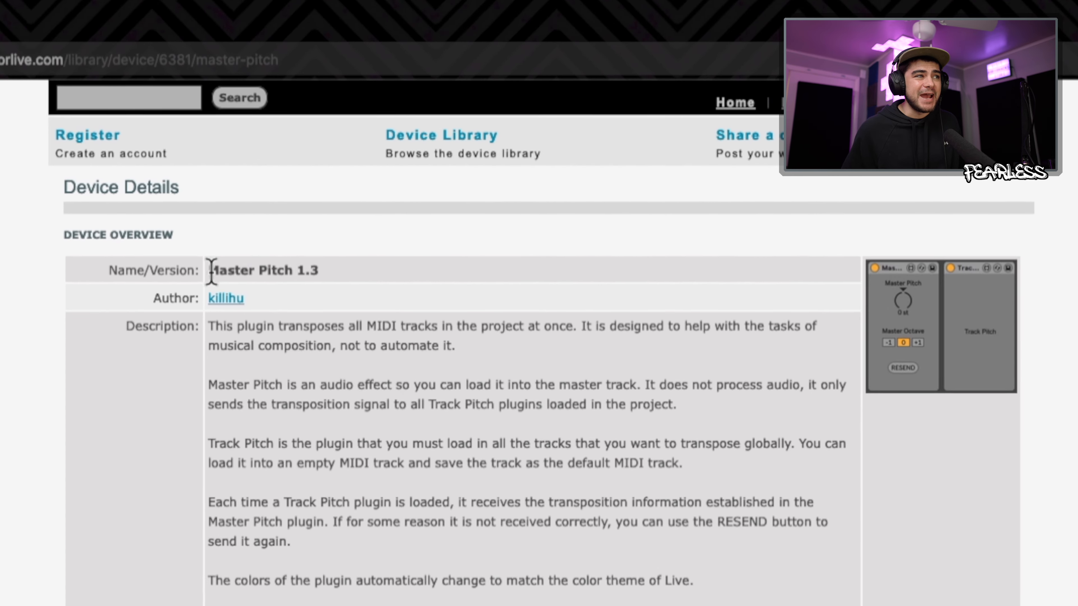
drag(345, 156, 436, 158)
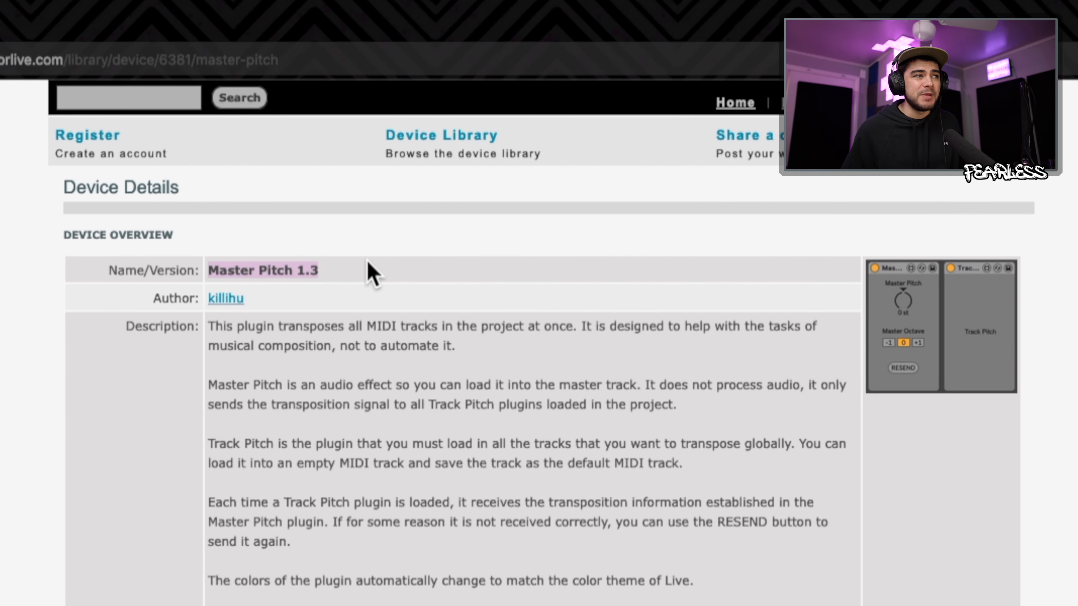
click(371, 274)
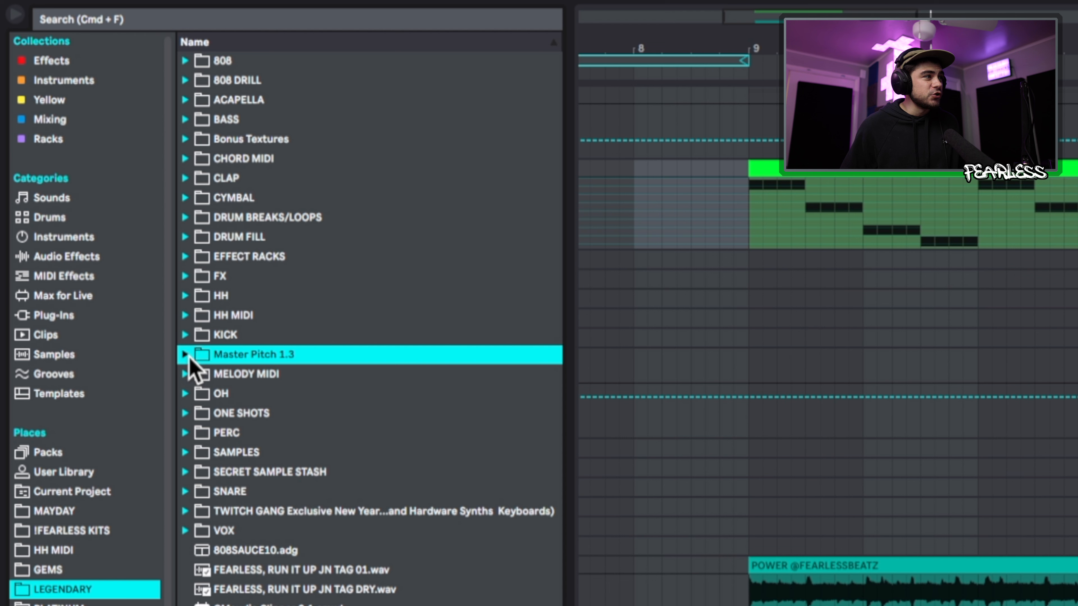
Load Master Pitch.amxd from the Master Pitch 1.3 folder in LEGENDARY onto the Master track
click(186, 354)
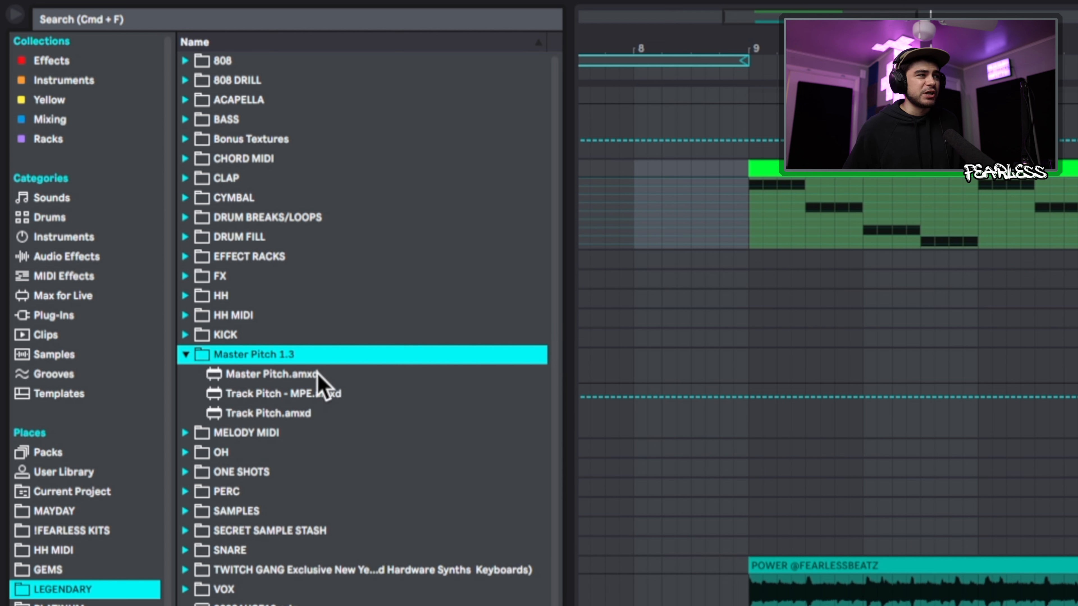
click(260, 410)
click(266, 395)
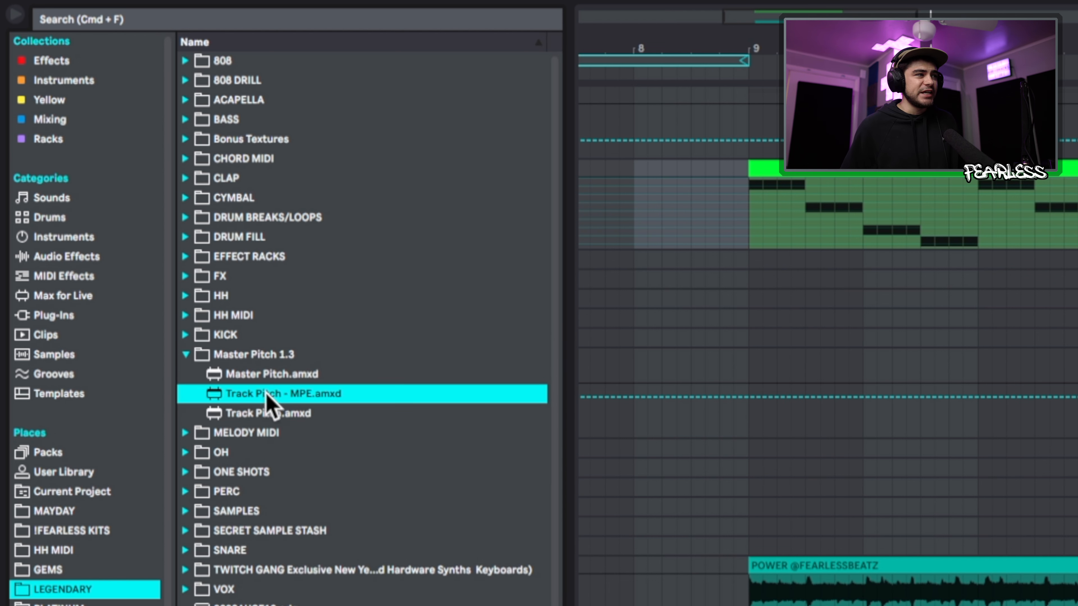
click(263, 374)
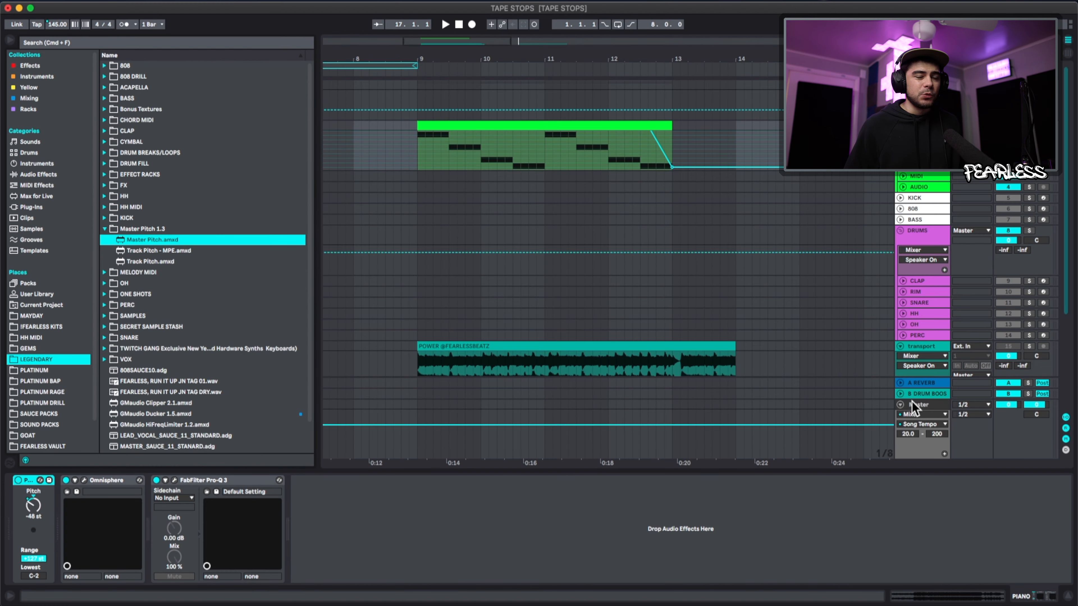
click(912, 406)
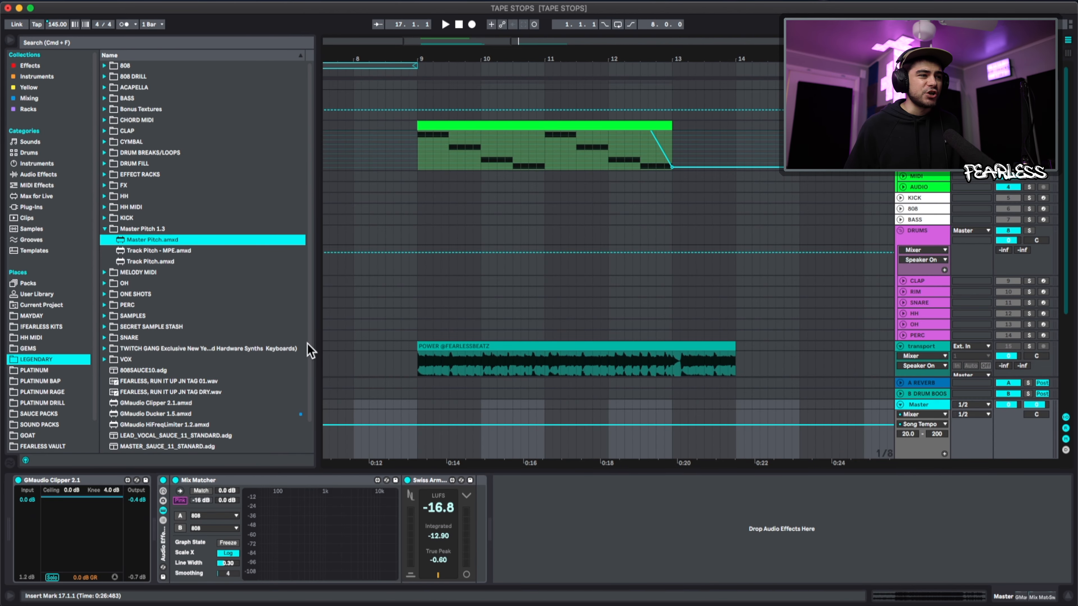
double_click(141, 241)
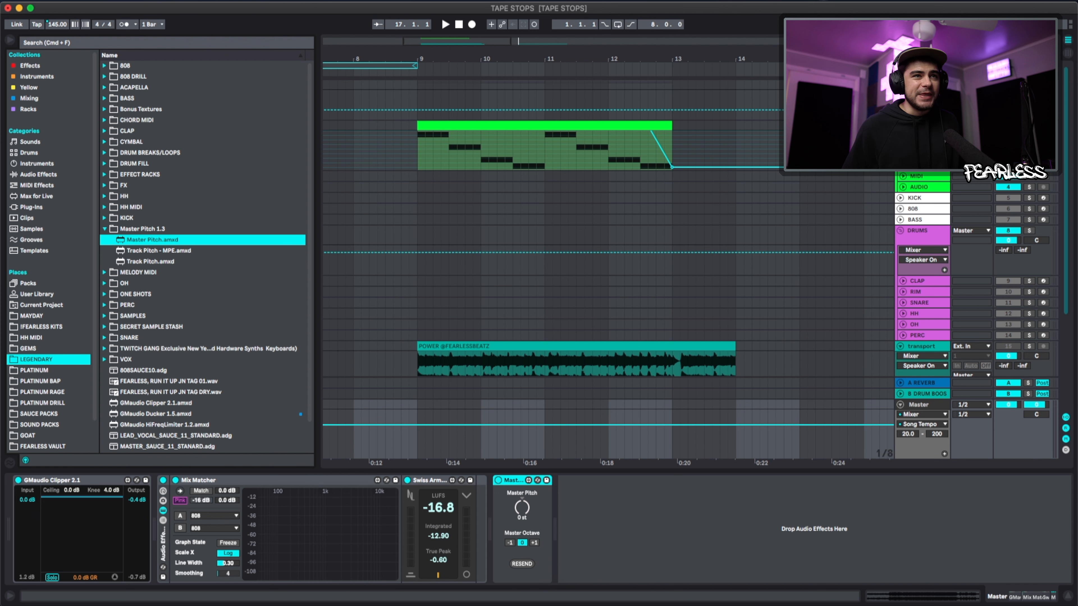
Add Track Pitch.amxd before Omnisphere on the PIANO track and delete the Pitch device
click(437, 218)
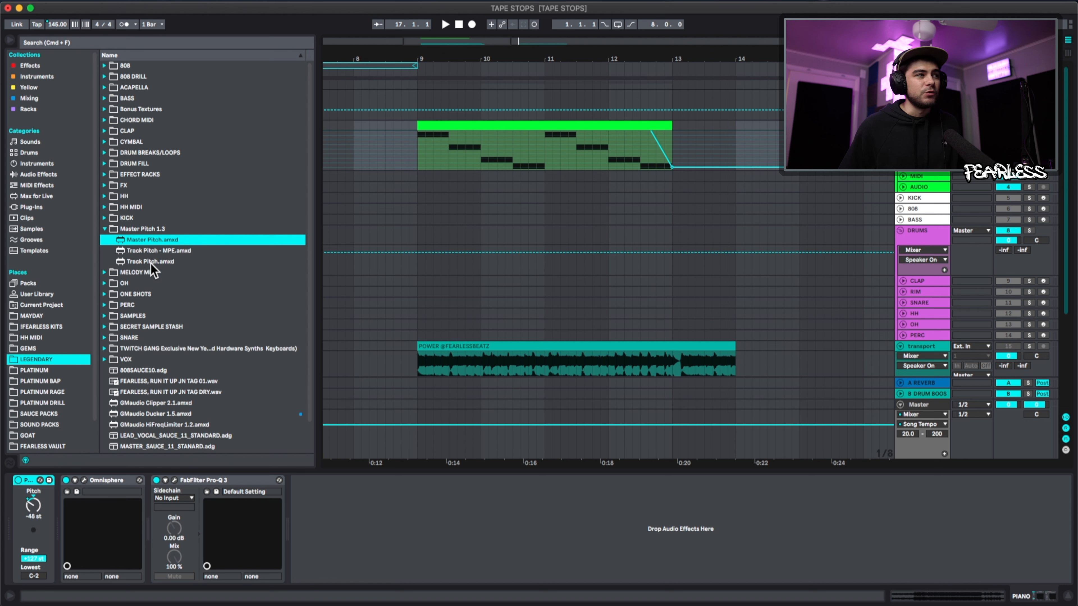
drag(150, 262, 37, 519)
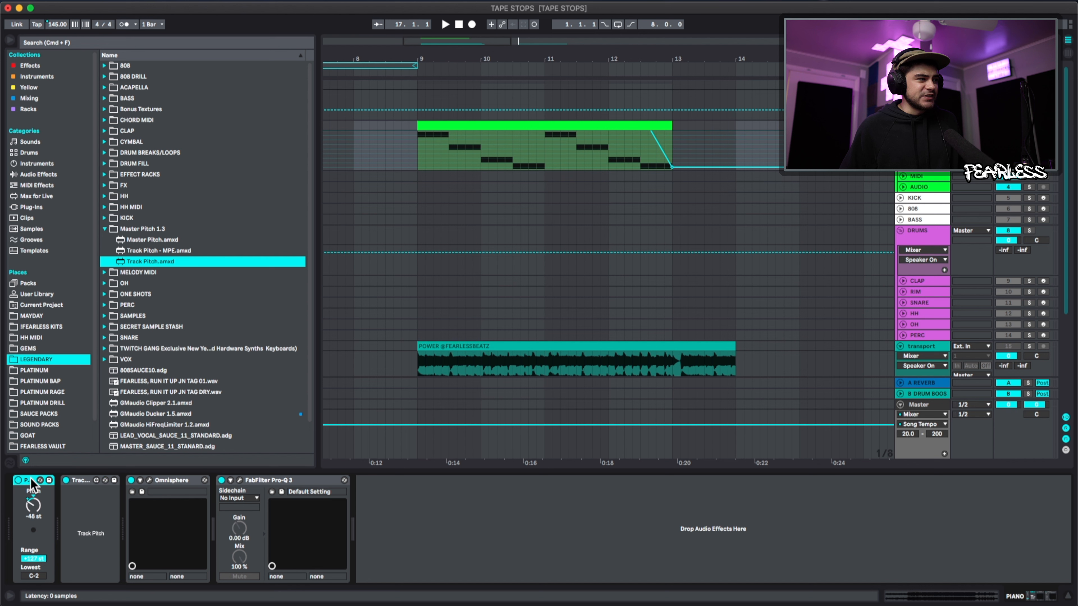
key(Delete)
Try to add Track Pitch.amxd to the transport audio track
scroll(803, 327, down, 3)
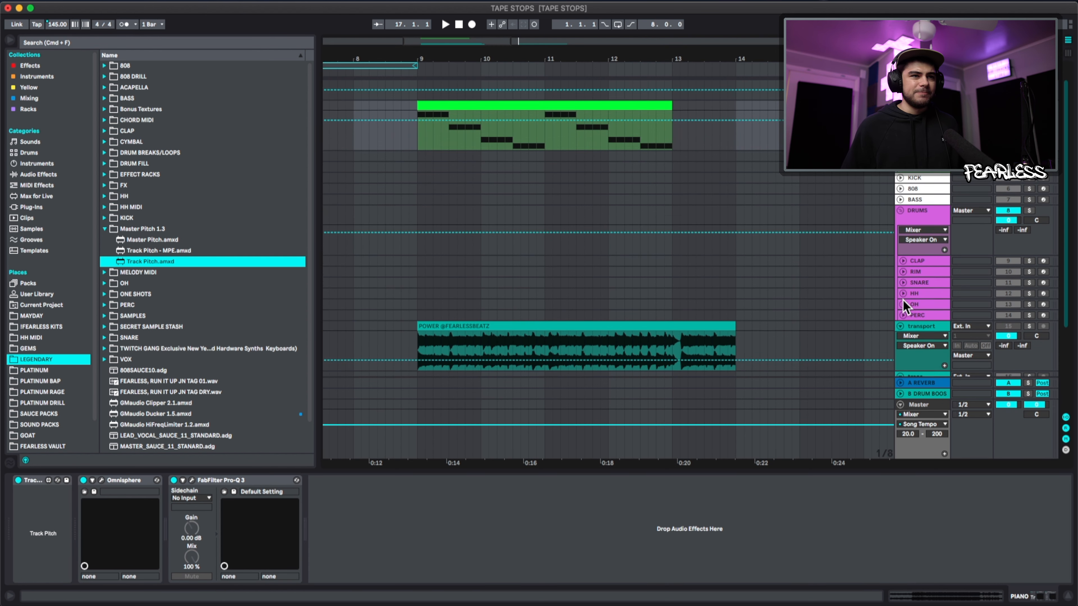
click(919, 302)
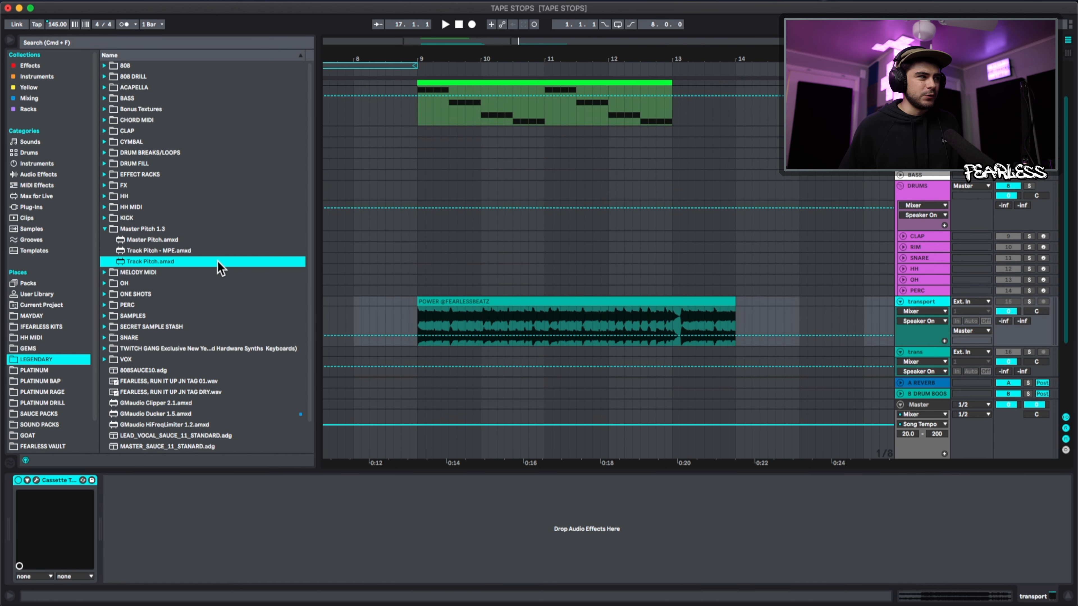
mouse_move(171, 264)
mouse_down()
mouse_move(151, 532)
mouse_move(179, 264)
mouse_up()
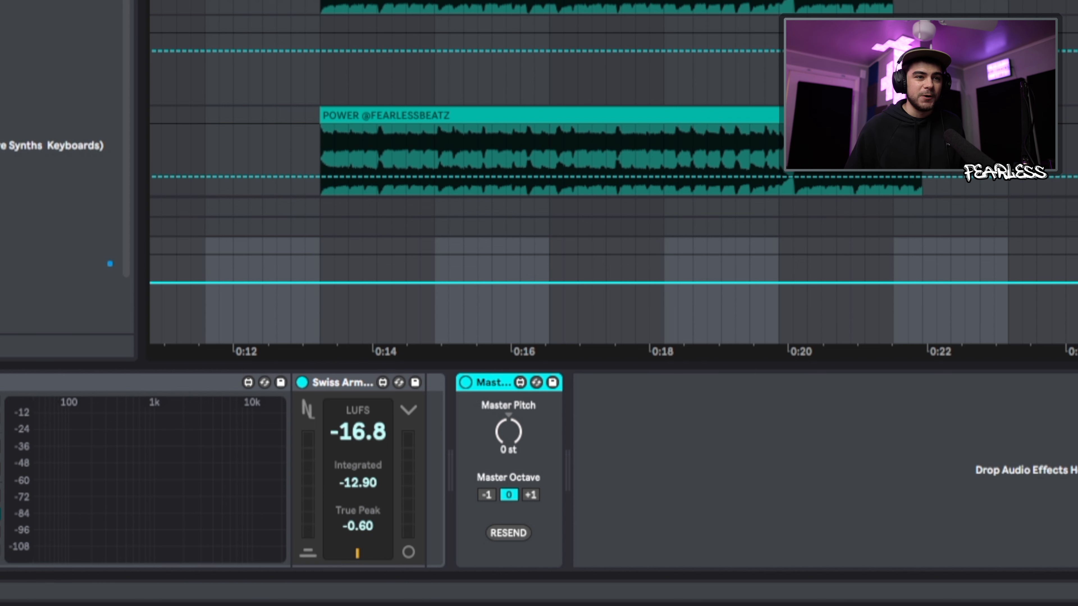
Show the automation lane for the Master Pitch device's Master Pitch parameter on the Master track
click(810, 338)
click(730, 443)
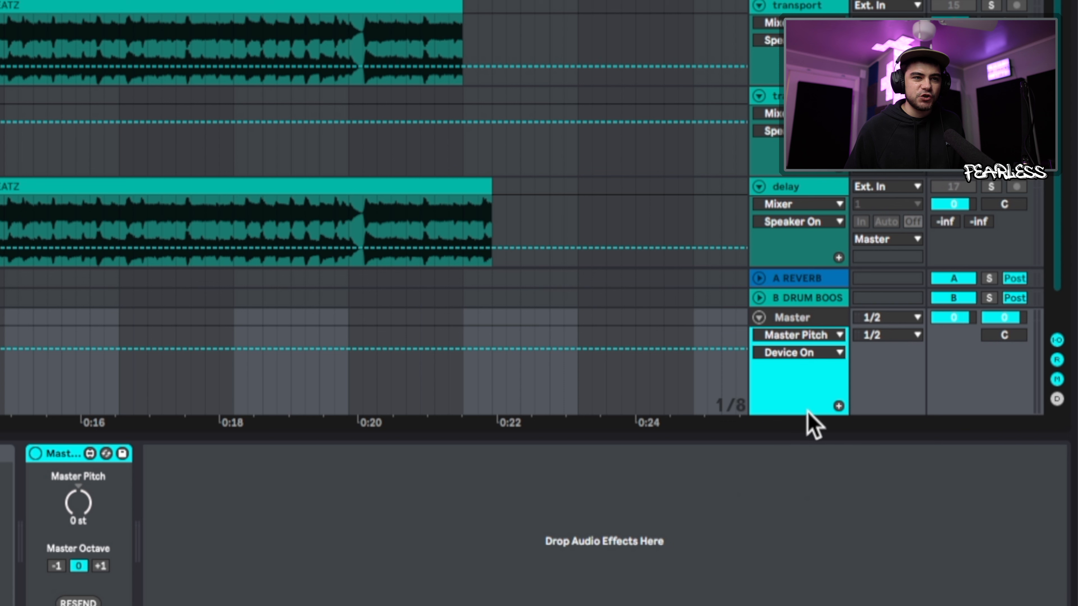
click(802, 353)
click(797, 384)
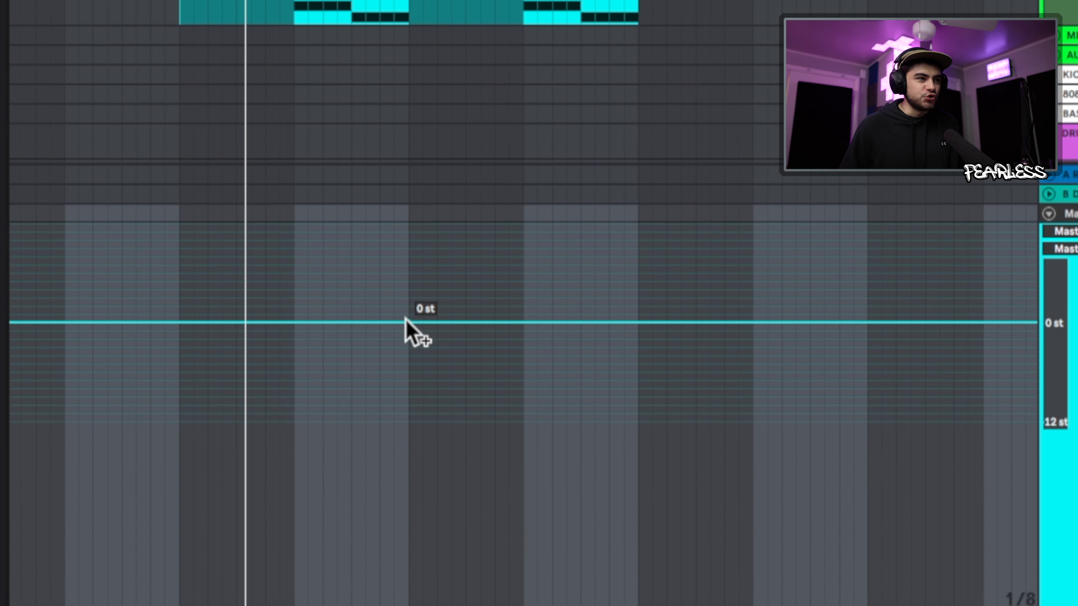
Draw a Master Pitch ramp from 0 st at bar 11 to -12 st at bar 12, returning straight to 0 st there
click(407, 322)
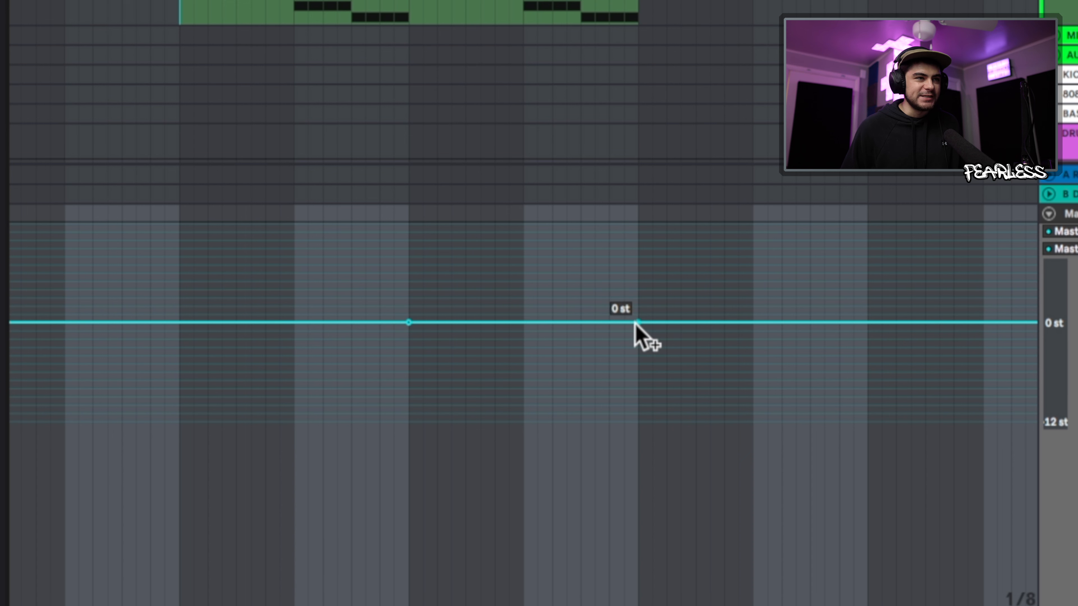
drag(635, 323, 642, 423)
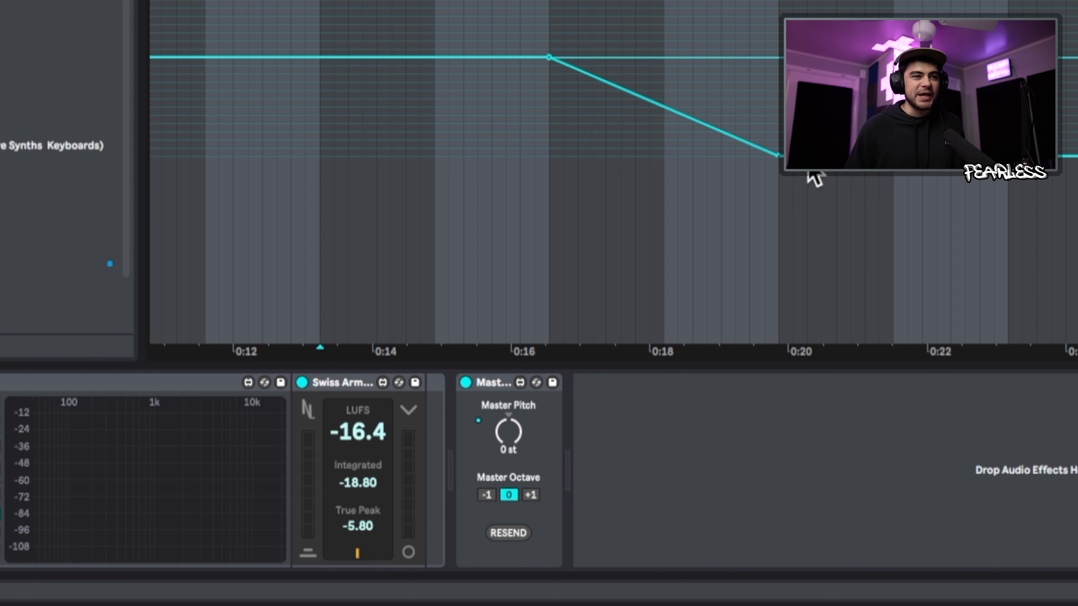
drag(805, 156, 778, 57)
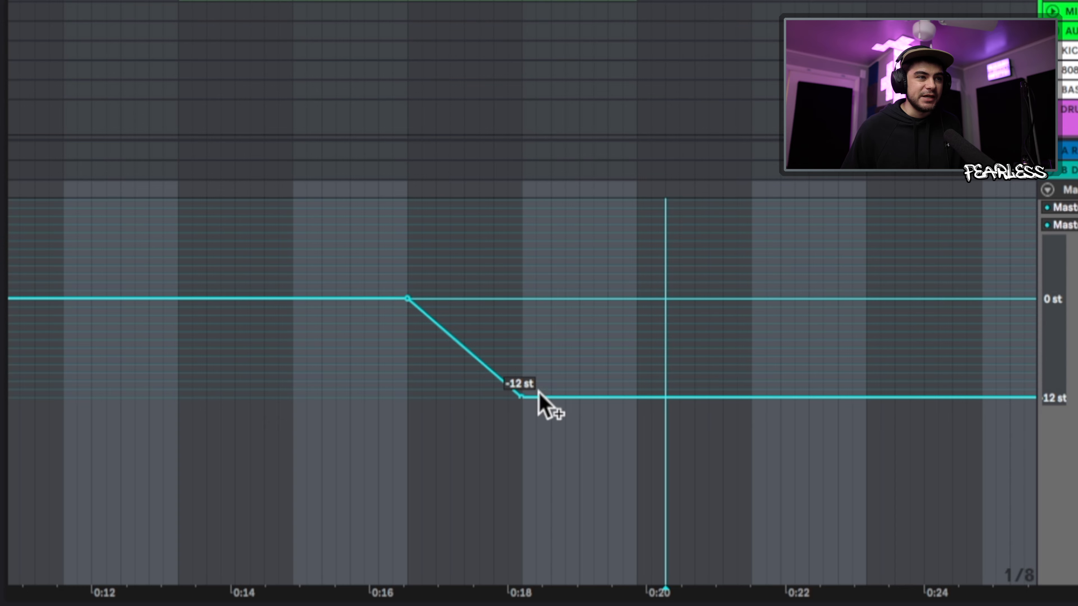
drag(544, 404, 525, 299)
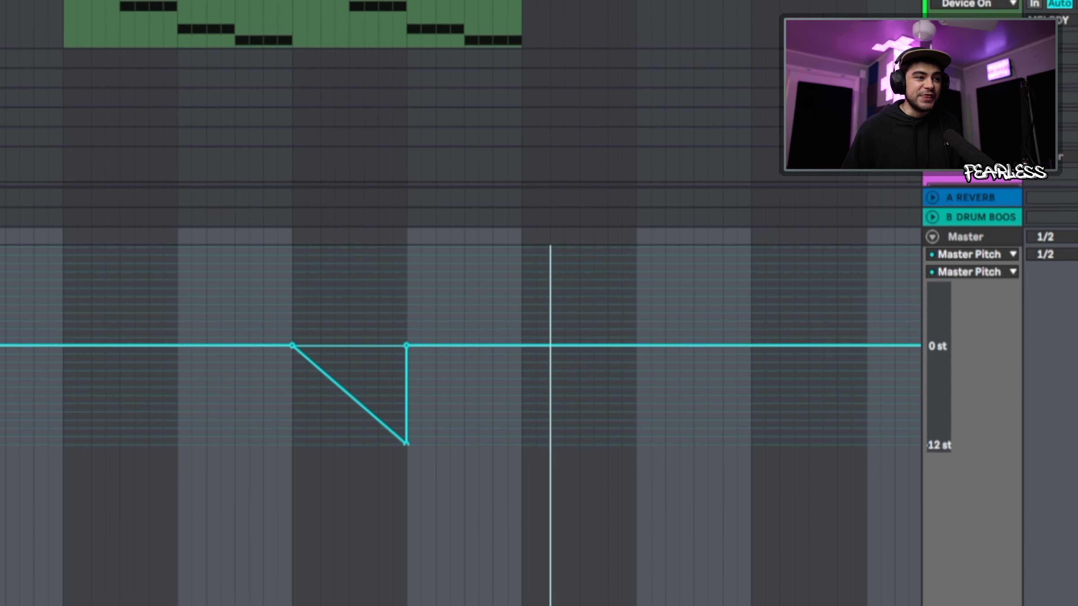
Switch the Master lane to Master Octave and automate it to drop from 0 to -1 at bar 12
click(995, 272)
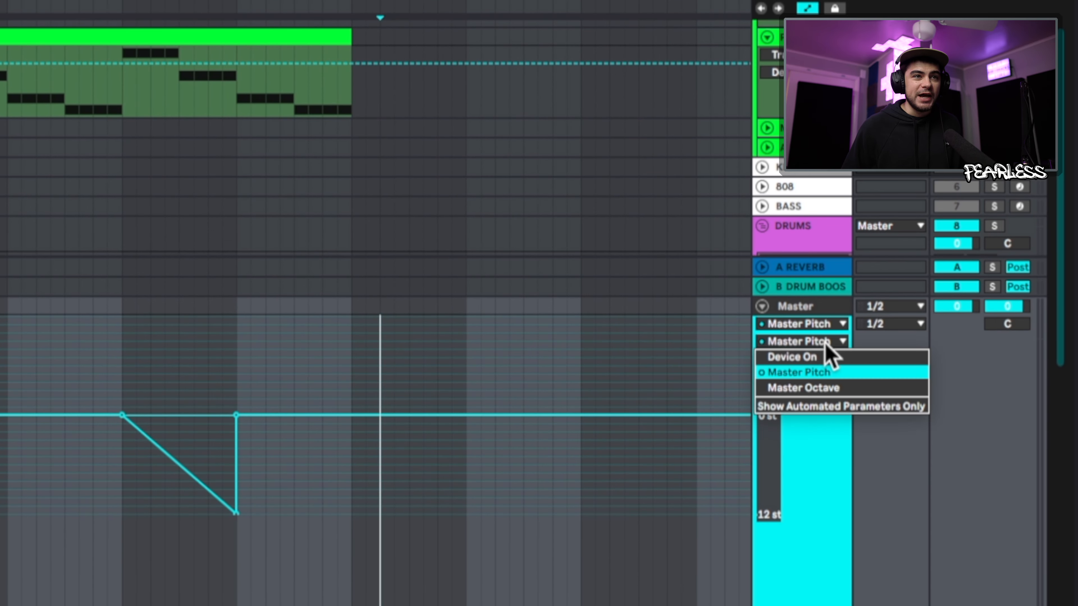
click(829, 384)
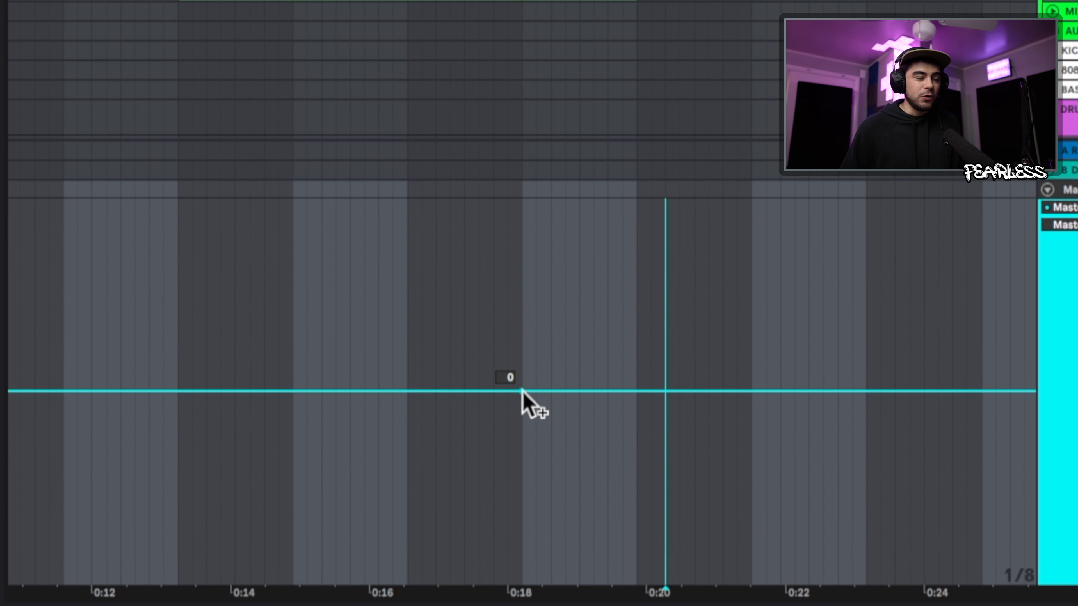
click(520, 391)
drag(561, 391, 521, 519)
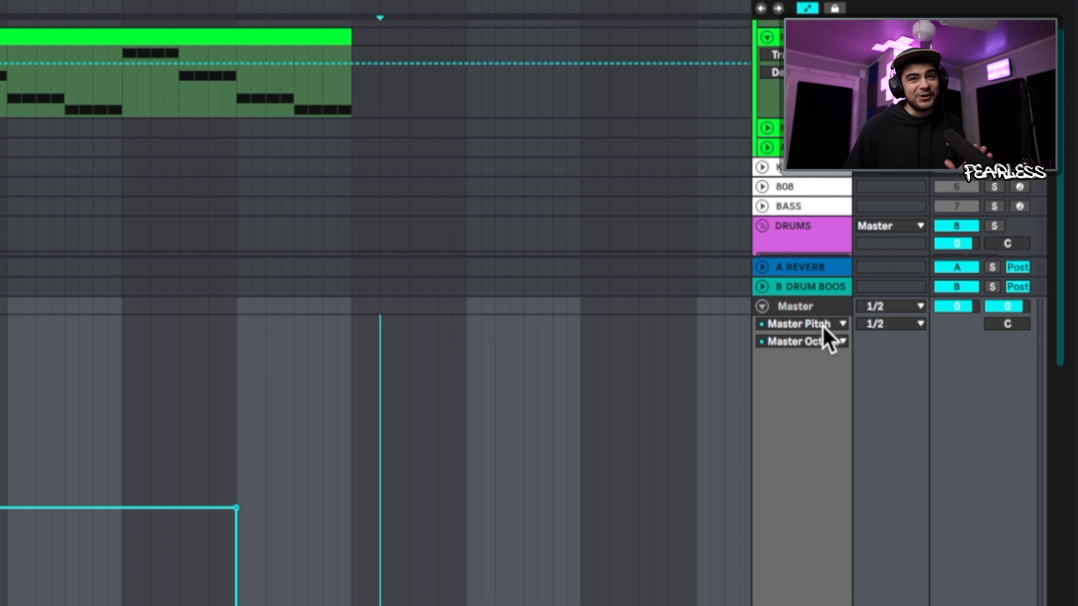
Return to the Master Pitch lane, draw a second ramp from 0 st at bar 12 to -12 st at bar 13, and set playback to start at bar 11
click(824, 325)
click(809, 432)
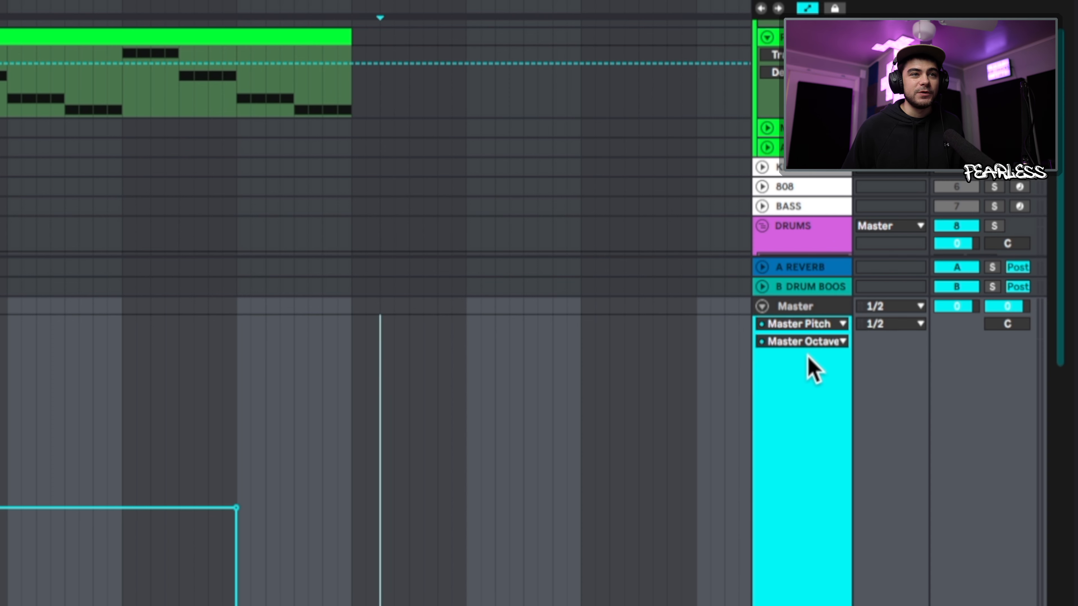
click(806, 342)
click(817, 372)
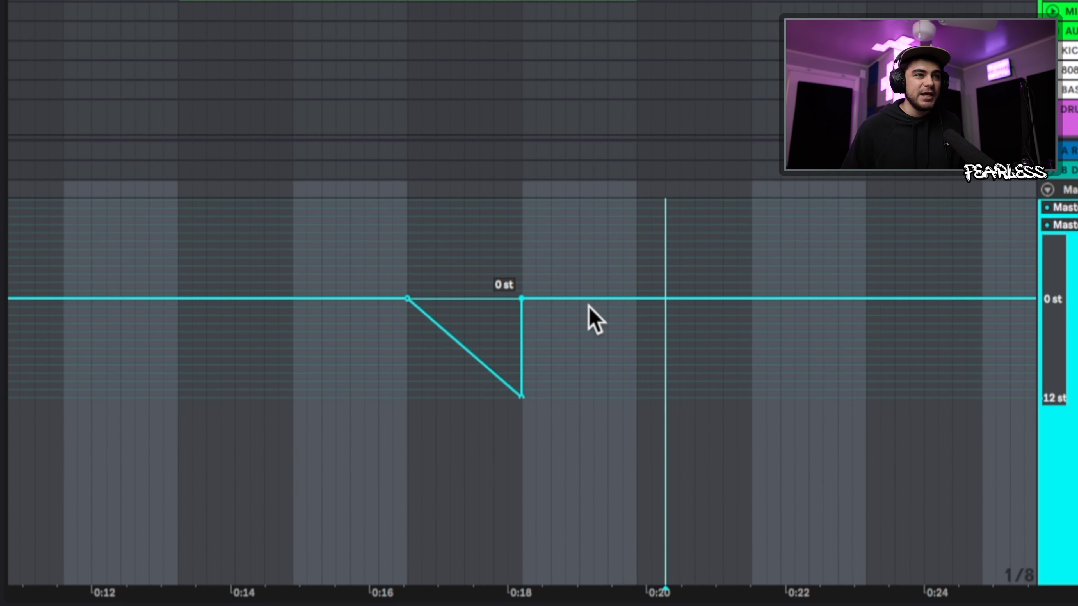
drag(637, 299, 635, 397)
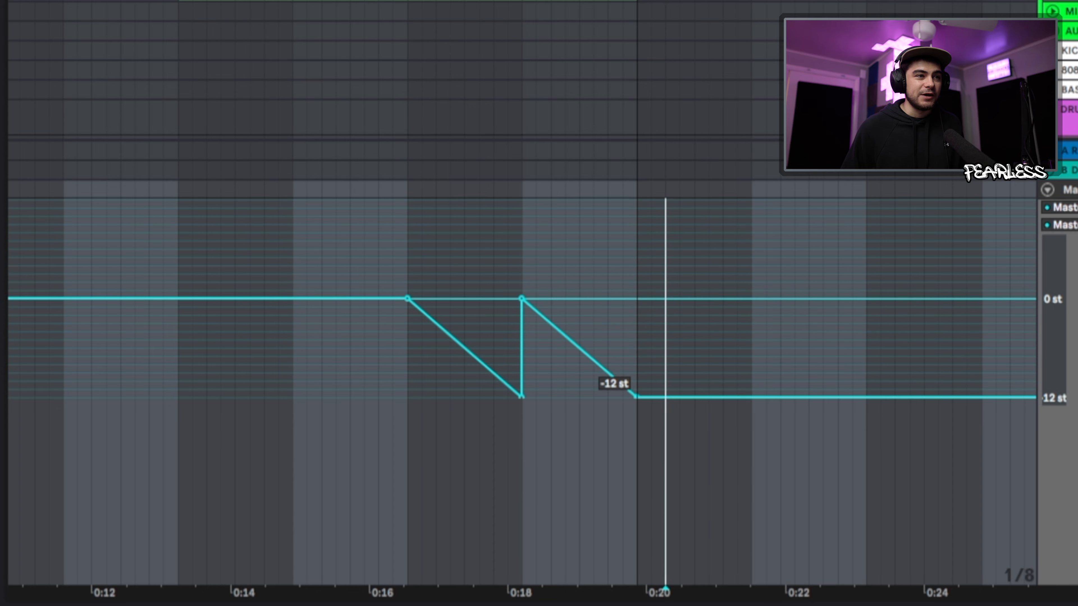
click(399, 345)
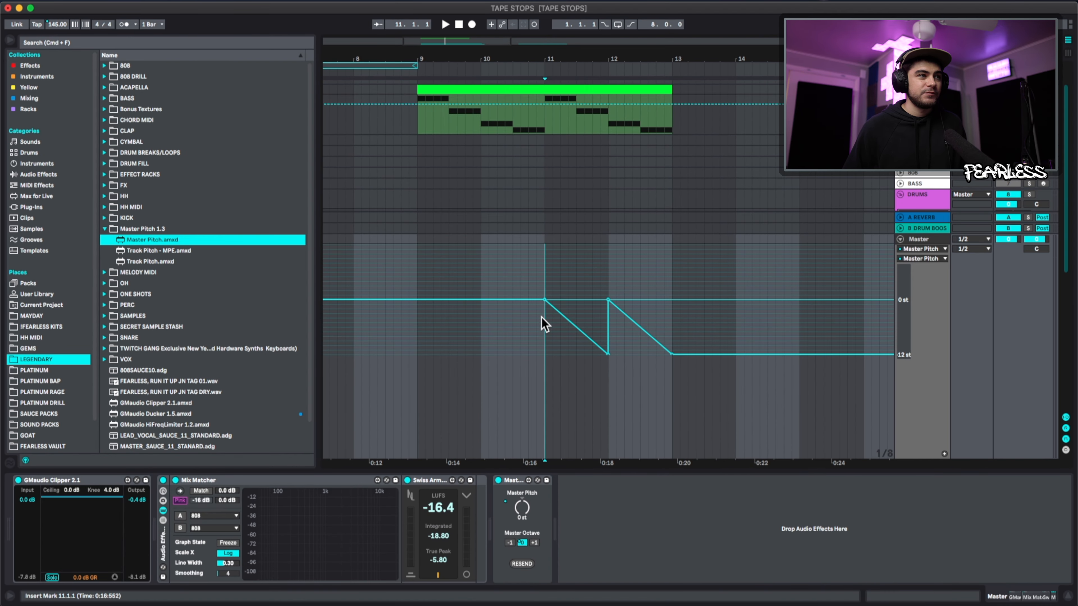
Play the beat from bar 11 to audition the two Master Pitch ramps
key(space)
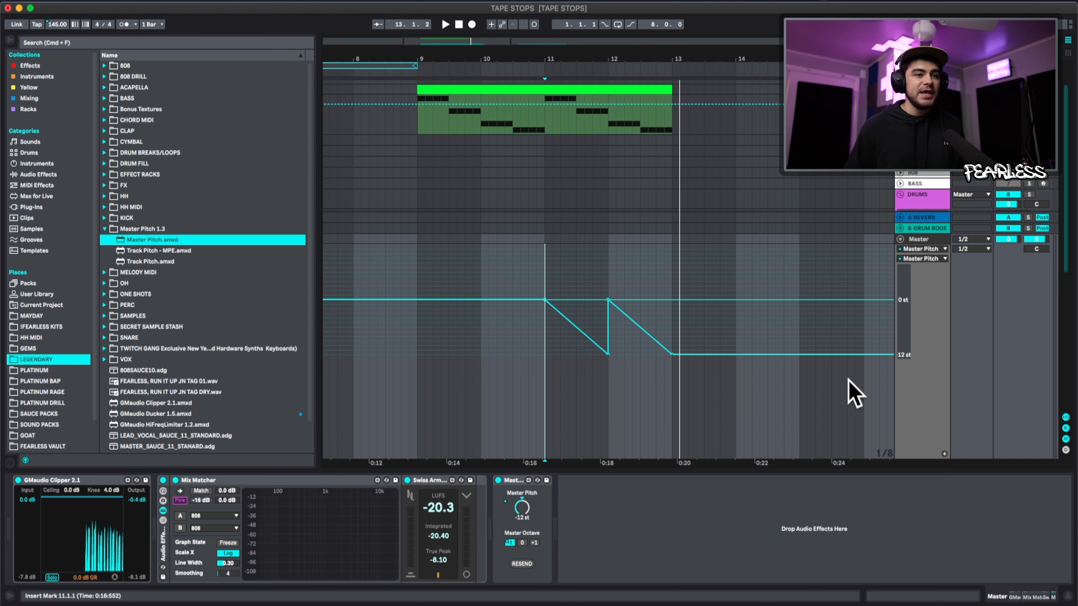
Show the Master track's Song Tempo lane and ramp it from 145 at bar 11 to 20 at bar 13, holding 20 past bar 15
click(926, 393)
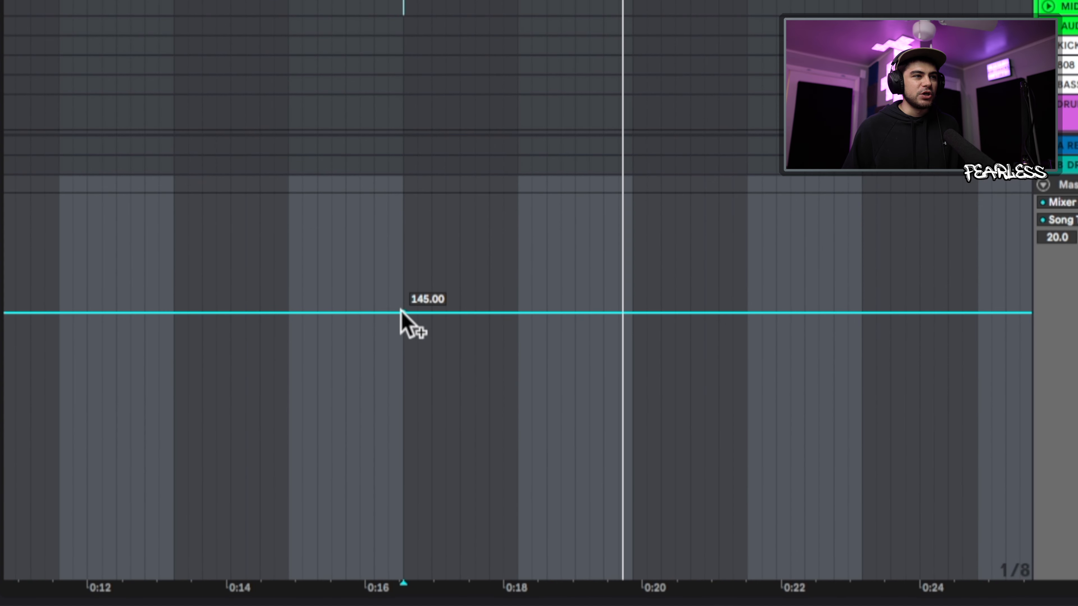
click(121, 426)
click(350, 426)
drag(350, 426, 351, 497)
drag(633, 383, 619, 577)
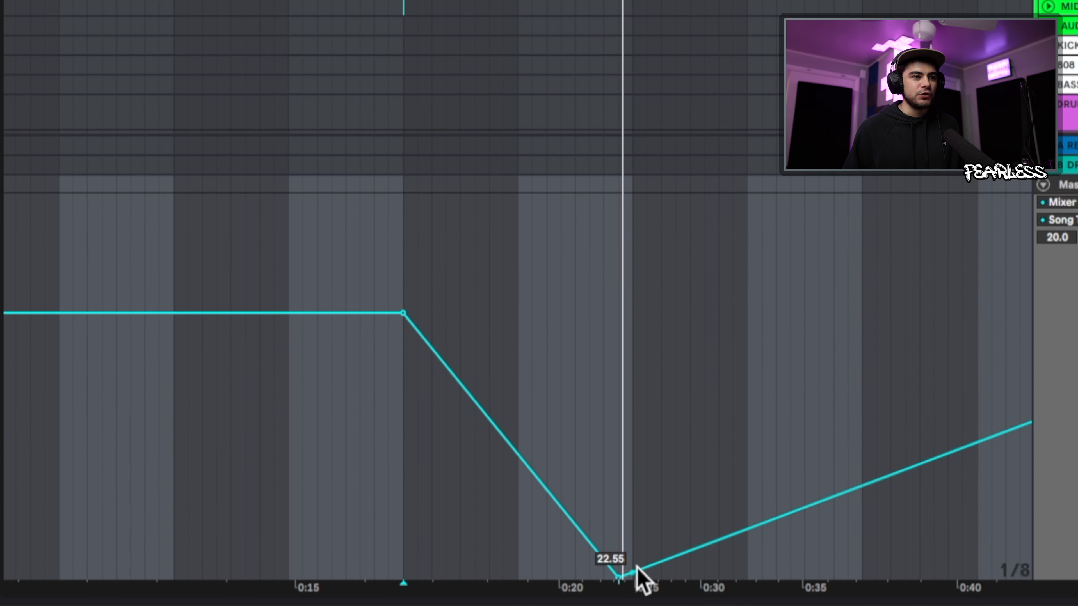
scroll(633, 567, down, 4)
drag(876, 483, 933, 578)
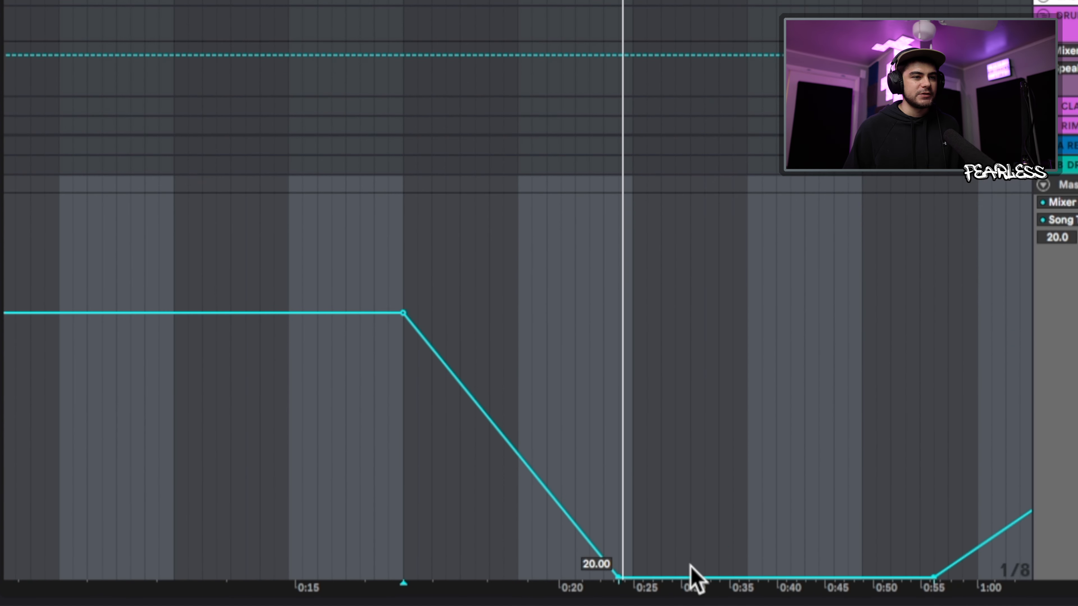
drag(619, 578, 634, 579)
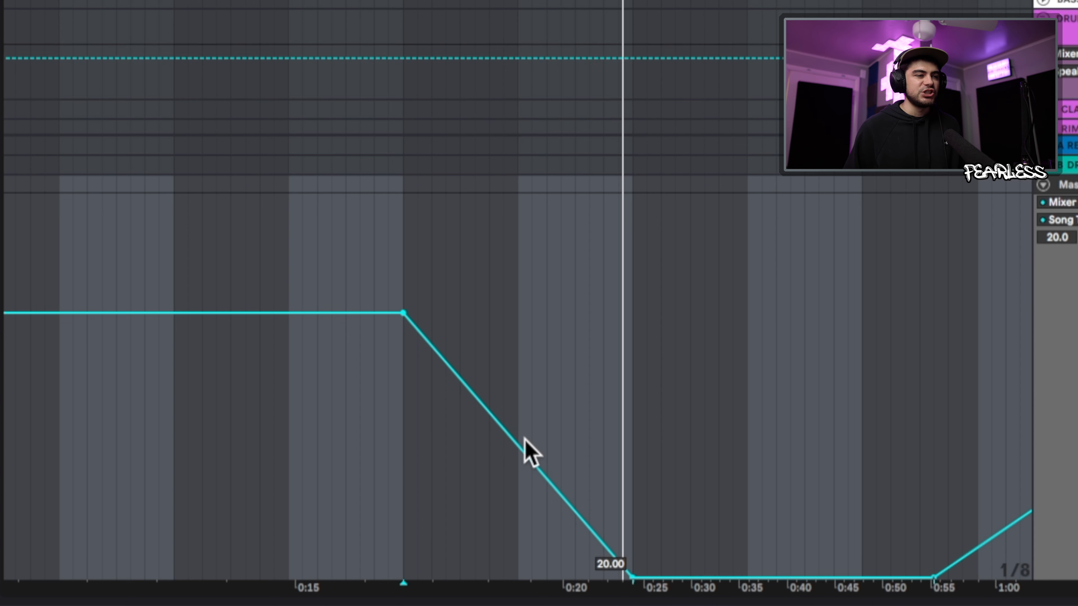
Set the playback start to bar 11 and play the beat to audition the Song Tempo slowdown
scroll(539, 437, up, 2)
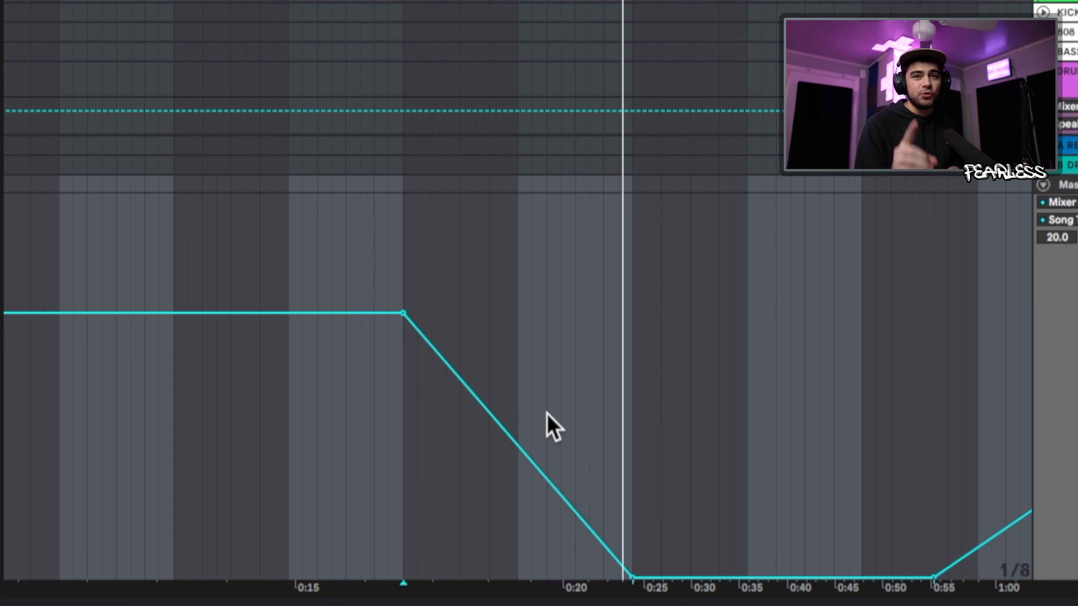
click(406, 374)
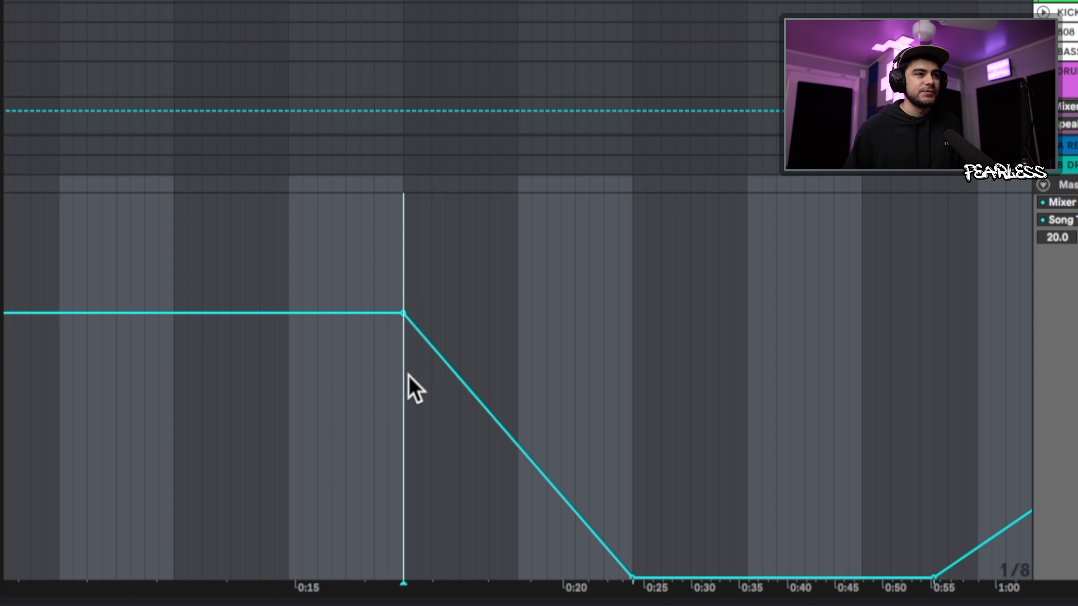
key(space)
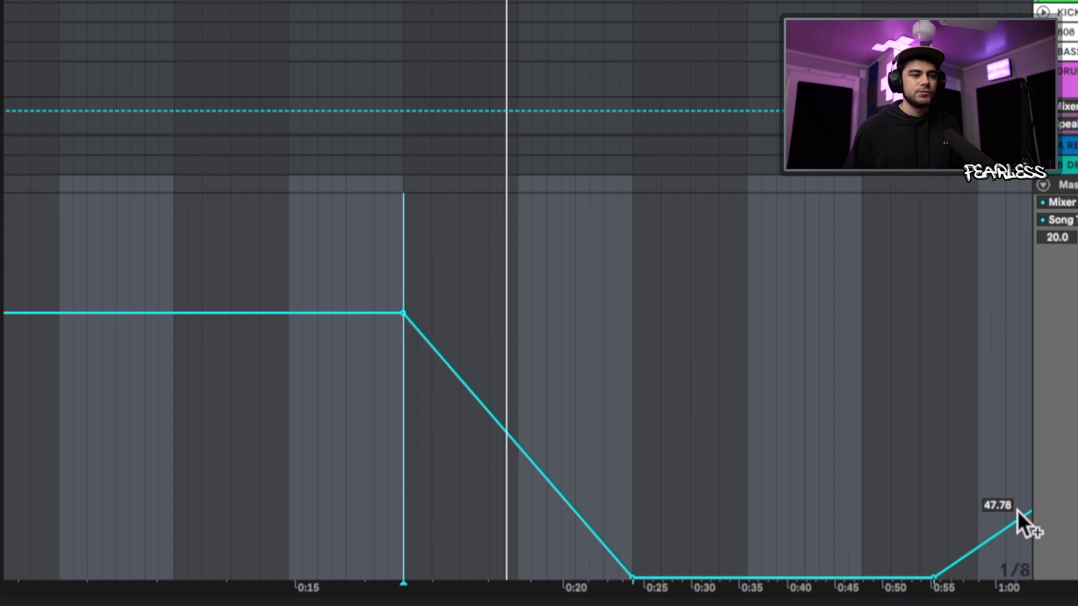